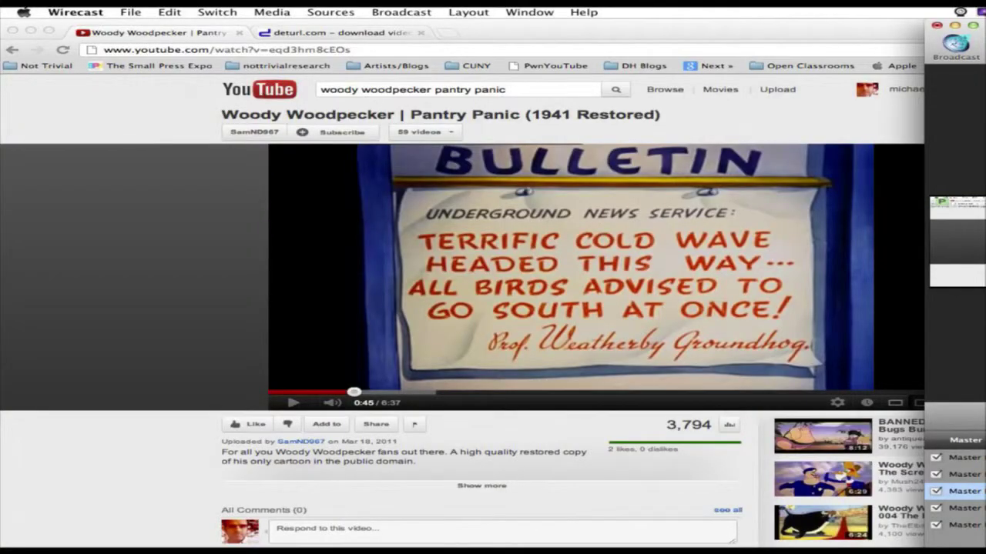
# Play the Pantry Panic cartoon, skip ahead to the scene with the two food thought bubbles, and pause it at 4:10
pyautogui.click(293, 403)
pyautogui.click(292, 402)
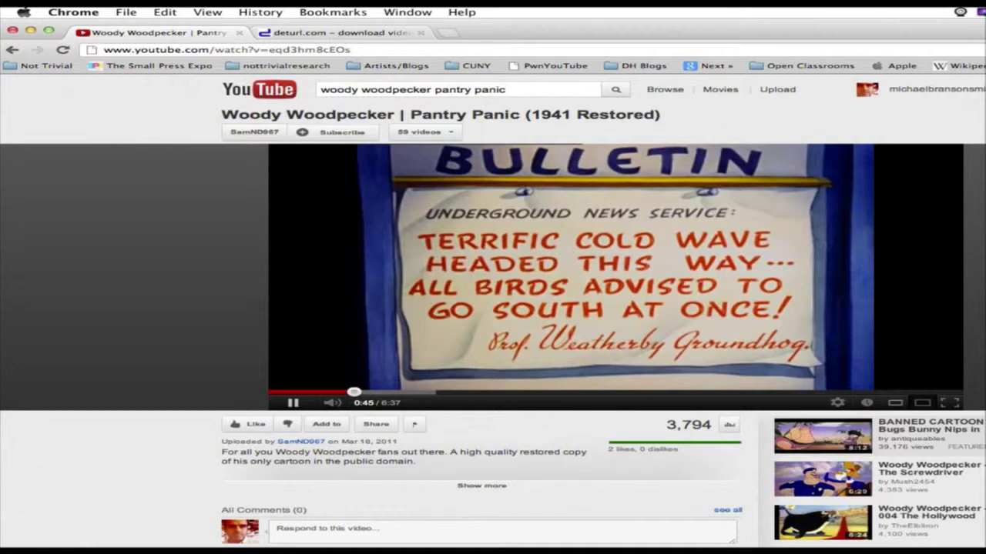
pyautogui.press('XF86AudioRaiseVolume')
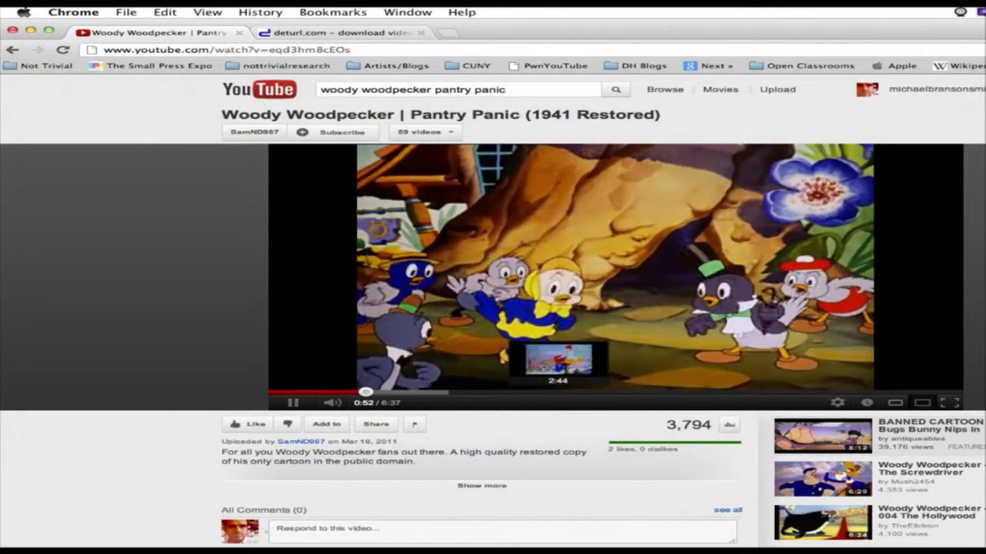
pyautogui.click(558, 392)
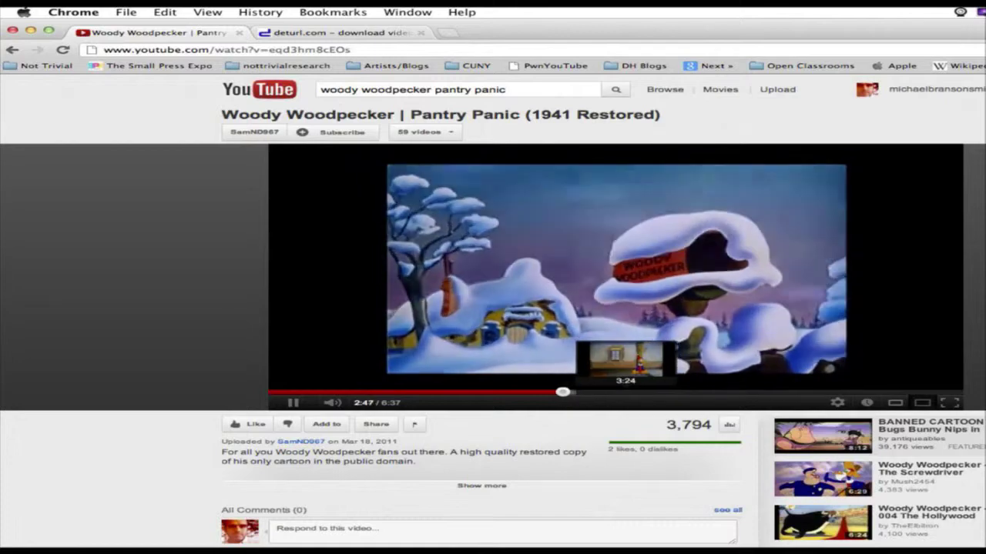
pyautogui.click(651, 392)
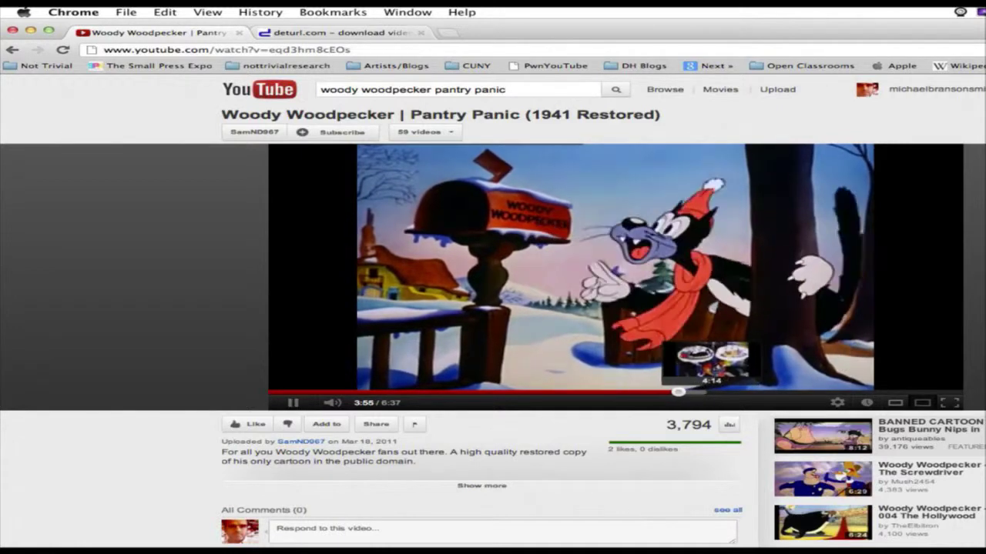
pyautogui.click(707, 393)
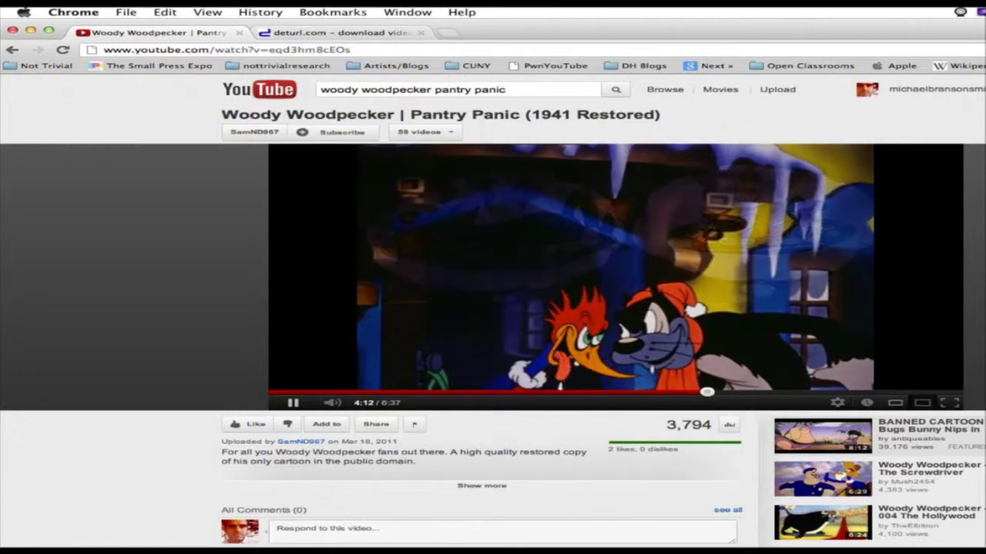
pyautogui.moveTo(708, 393); pyautogui.dragTo(687, 392)
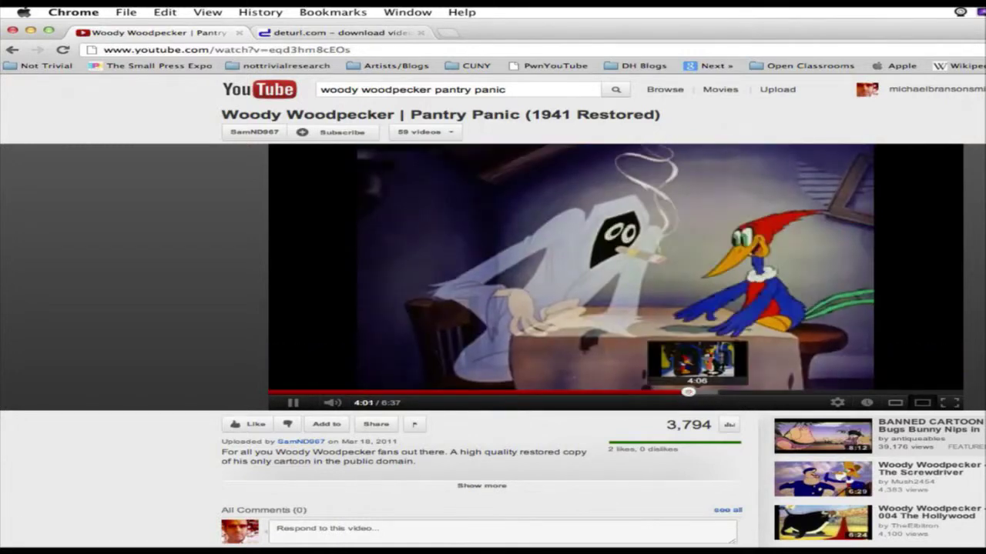
pyautogui.click(700, 393)
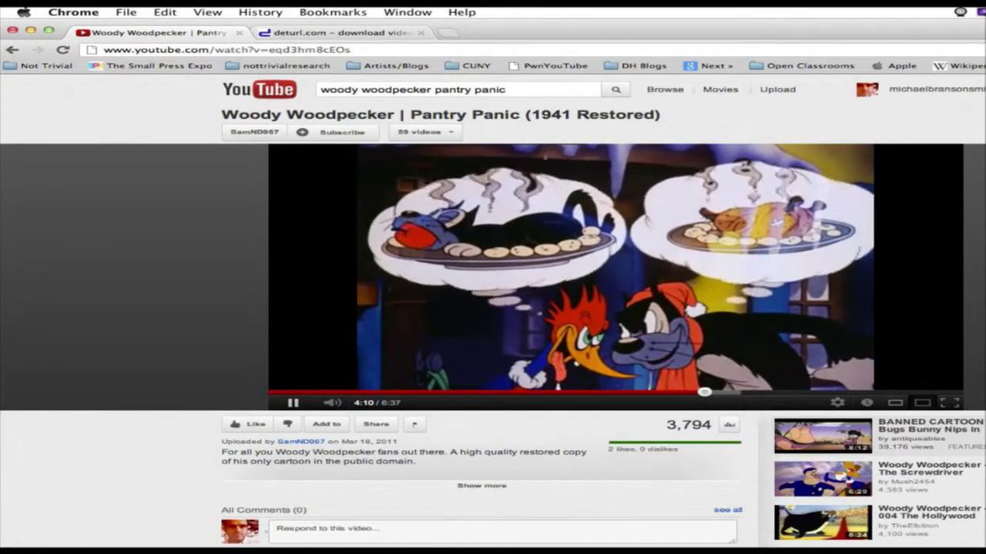
pyautogui.click(293, 403)
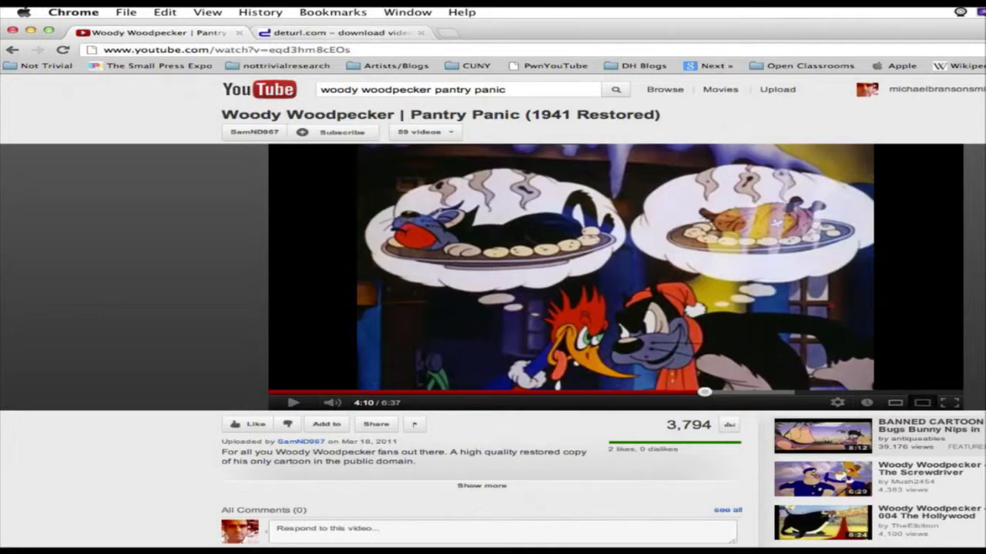
# Open the cartoon's download page by adding "pwn" before "youtube" in its web address
pyautogui.click(339, 33)
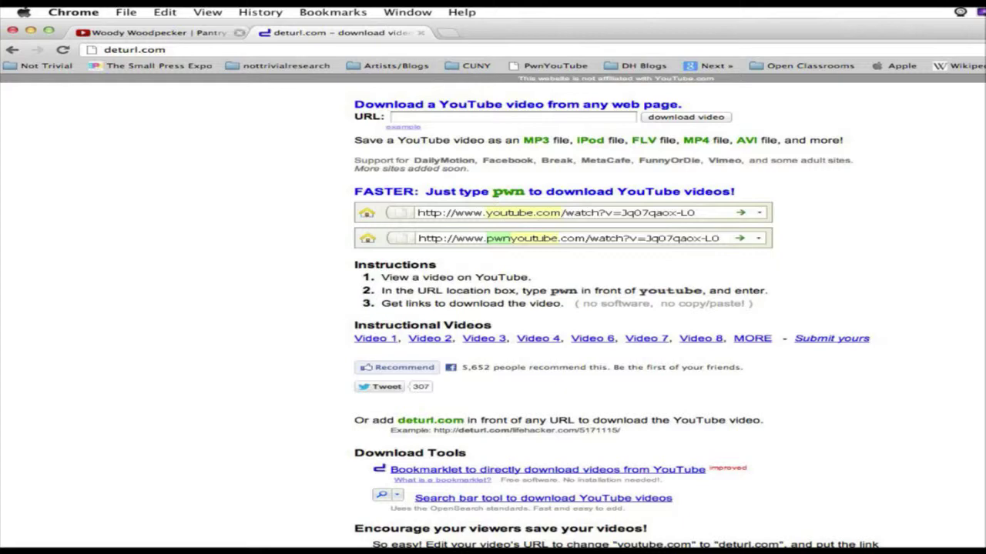
pyautogui.hotkey('ctrl', 'shift', 'Tab')
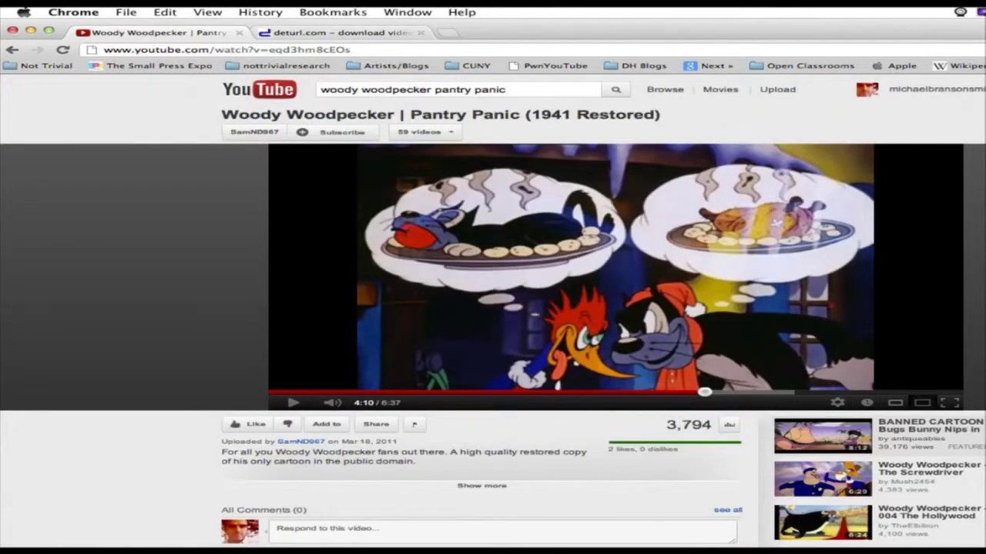
pyautogui.press('super+l')
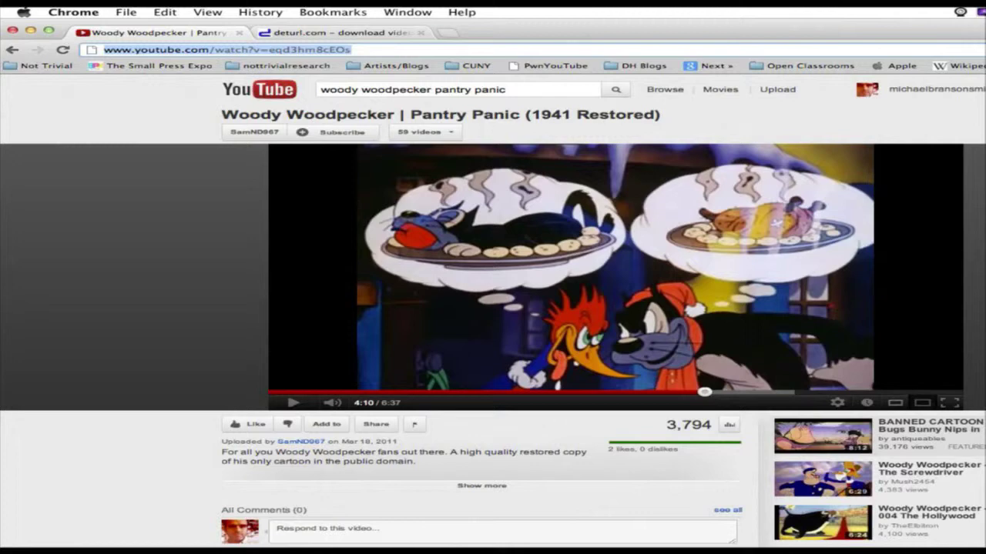
pyautogui.click(135, 50)
pyautogui.write('pwn')
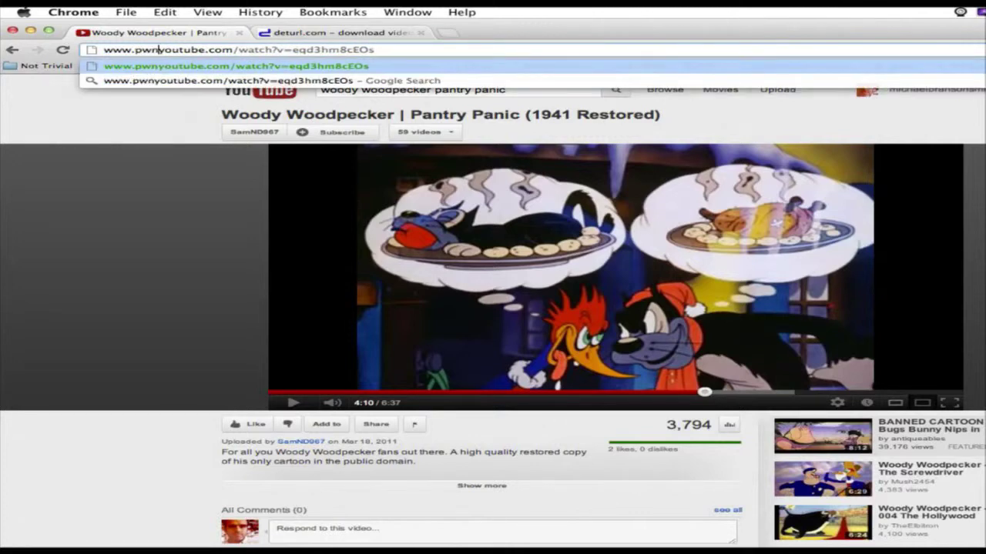
pyautogui.press('Return')
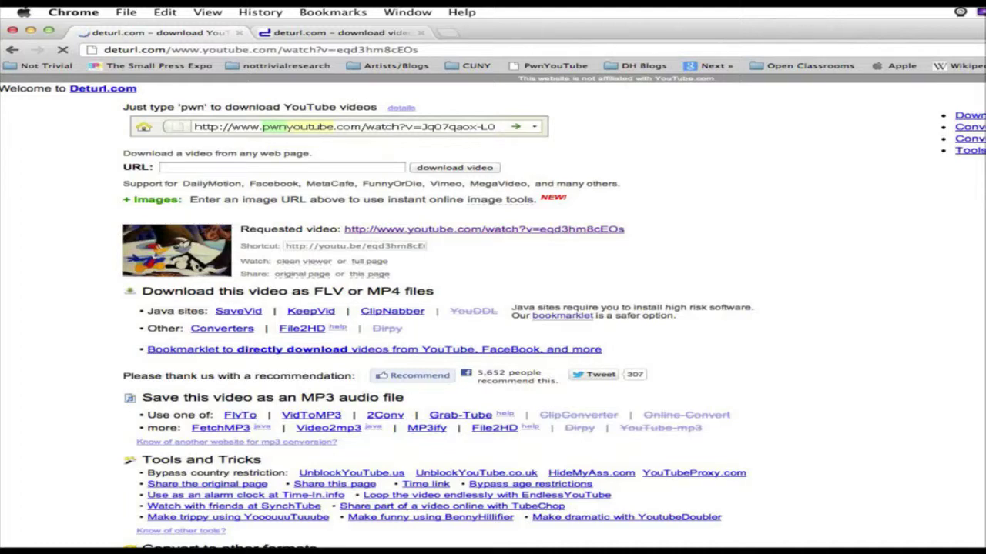
# Review the download and conversion options for the cartoon, and return to its YouTube page
pyautogui.scroll(-5, 493, 308)
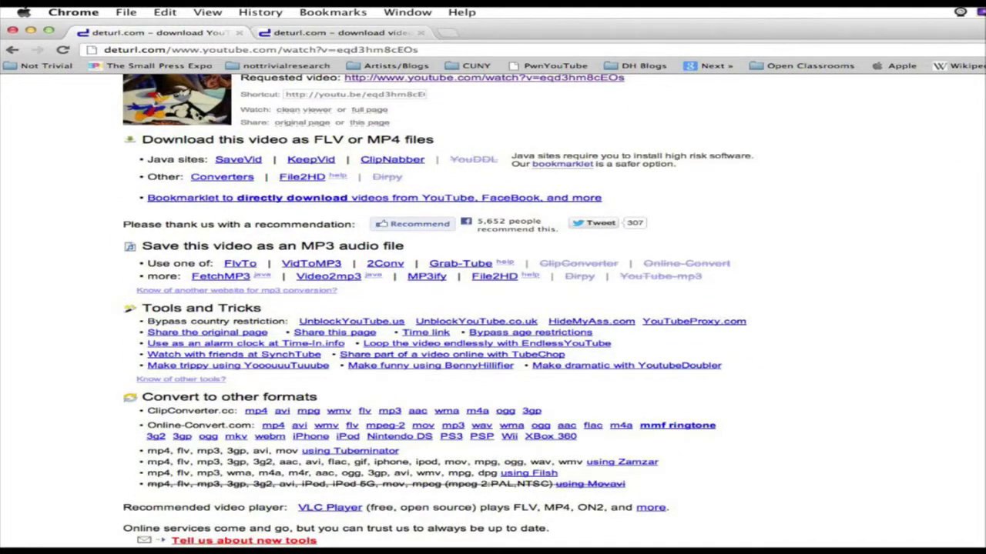
pyautogui.scroll(-8, 393, 327)
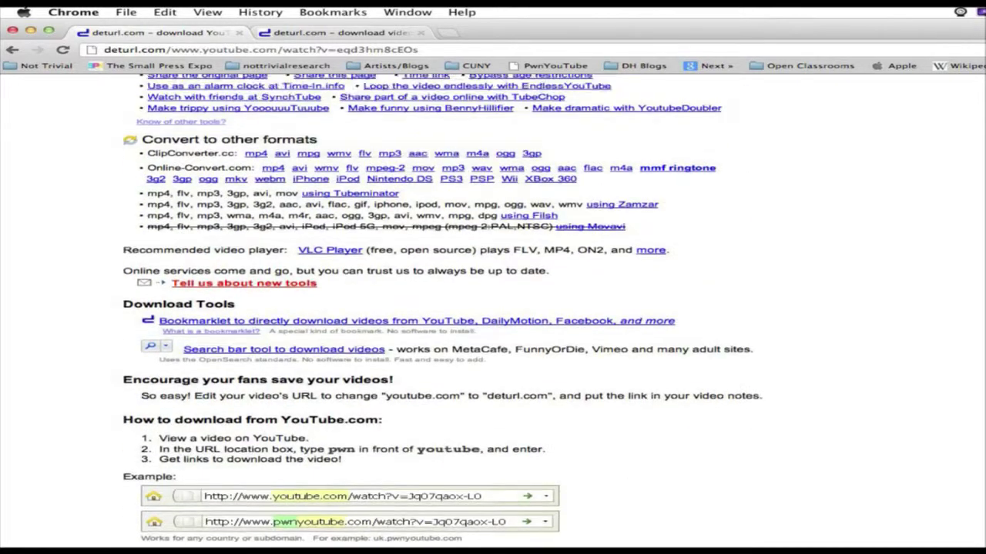
pyautogui.scroll(13, 493, 308)
pyautogui.click(13, 50)
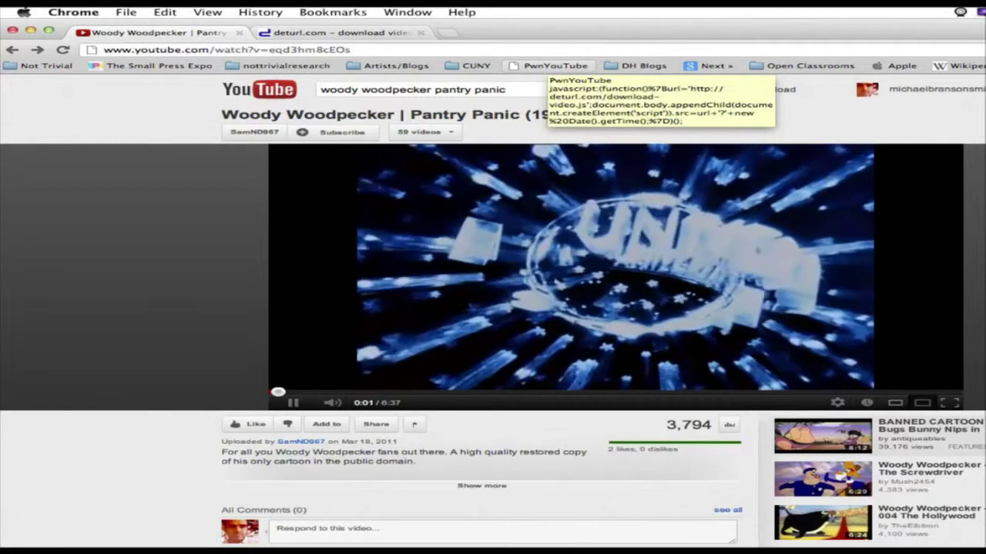
# Pause the reloaded cartoon and show its direct download links with the PwnYouTube bookmarklet
pyautogui.click(331, 32)
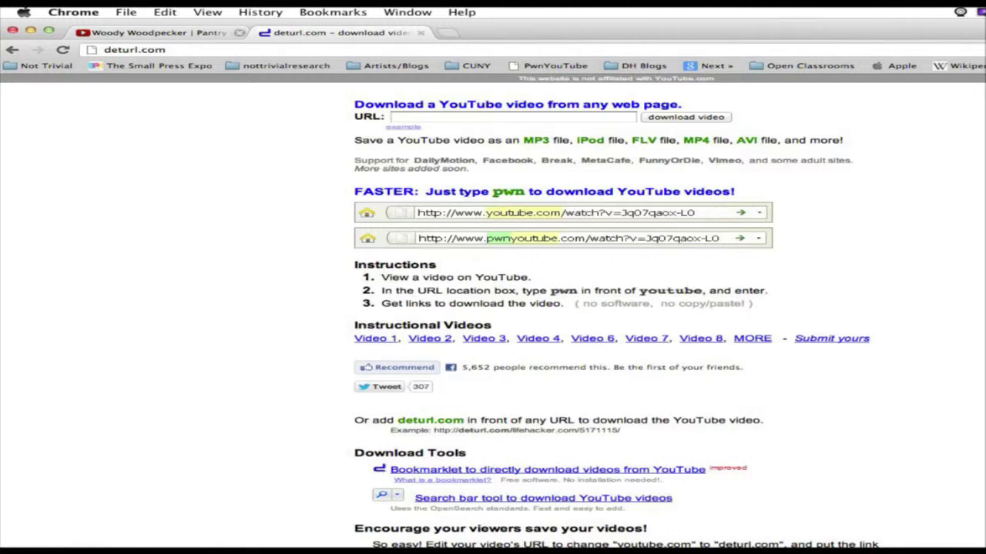
pyautogui.click(193, 32)
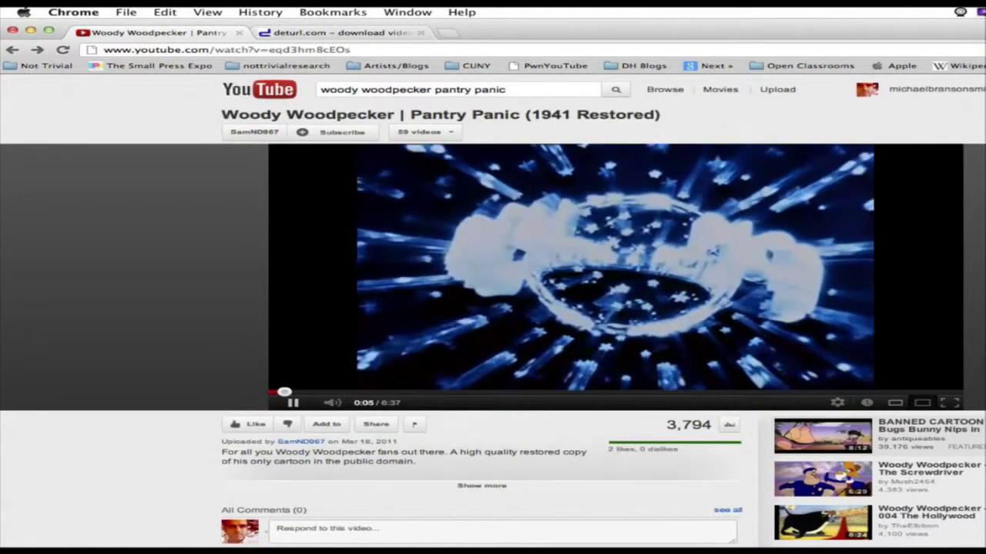
pyautogui.click(292, 403)
pyautogui.click(339, 32)
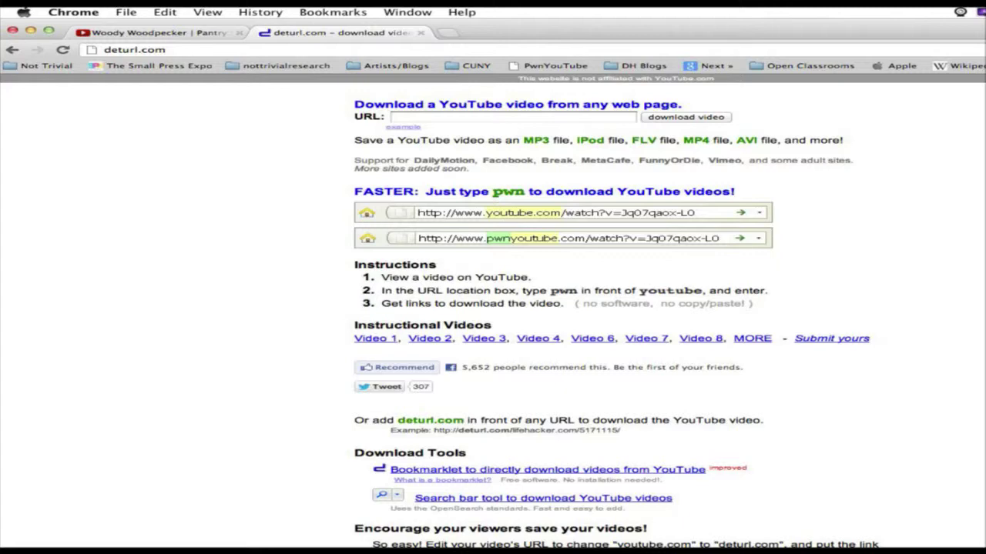
pyautogui.click(157, 32)
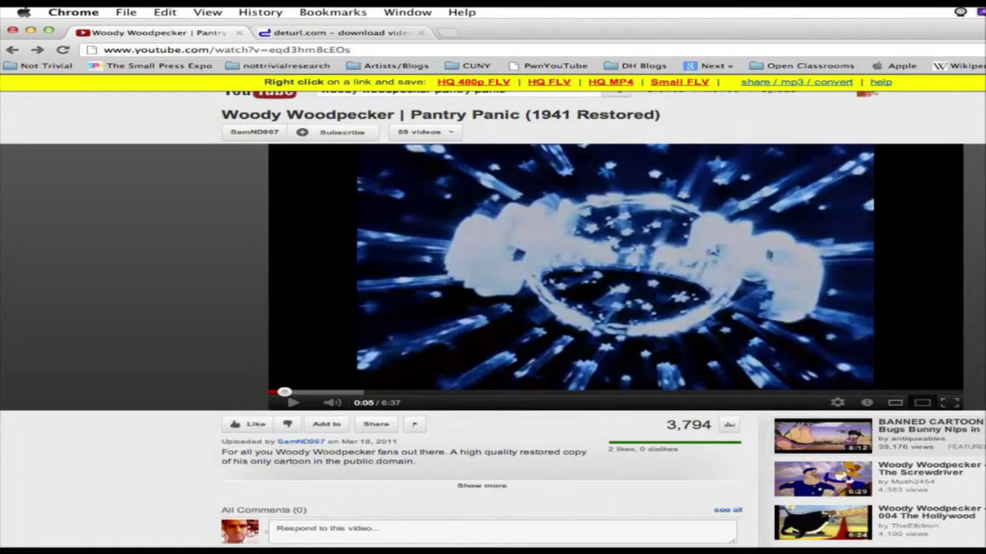
pyautogui.press('super+Tab')
pyautogui.press('super+Tab')
pyautogui.press('super+Tab')
pyautogui.press('super+Tab')
pyautogui.press('super+Tab')
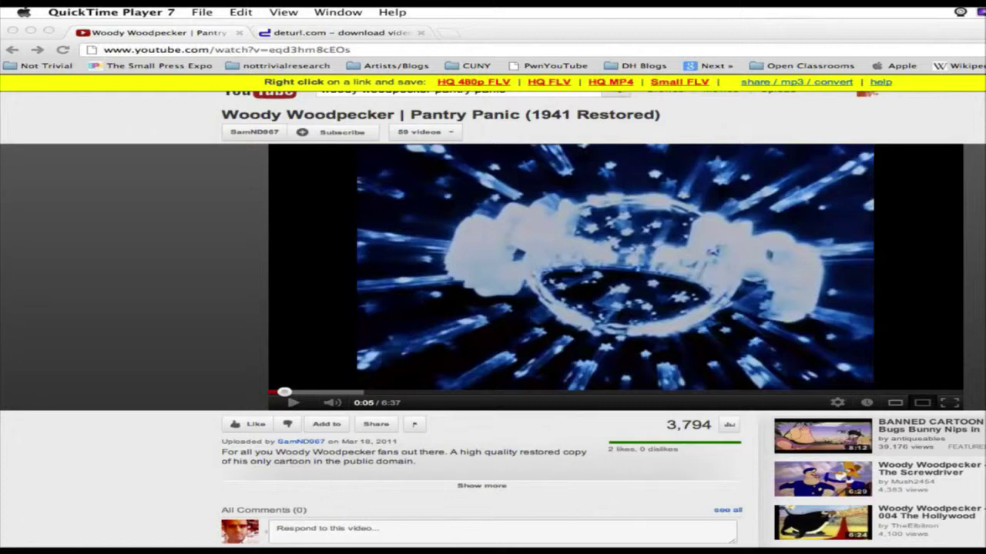
pyautogui.click(202, 12)
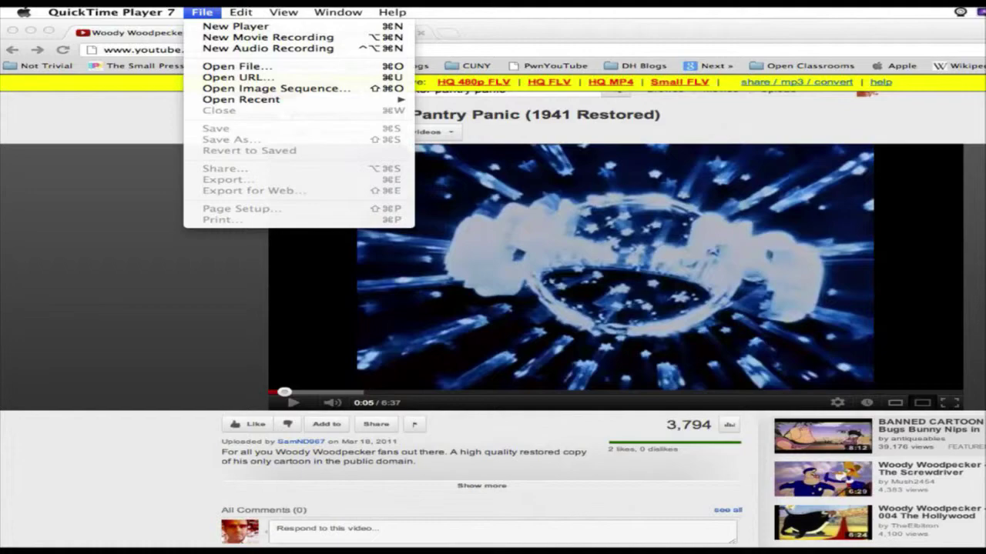
# Switch to Finder and open the Woody Woodpecker – Pantry Panic (1941) Restored.mp4 file in QuickTime Player 7
pyautogui.press('super+Tab')
pyautogui.press('super+Tab')
pyautogui.press('super+Tab')
pyautogui.press('super+Tab')
pyautogui.press('super+Tab')
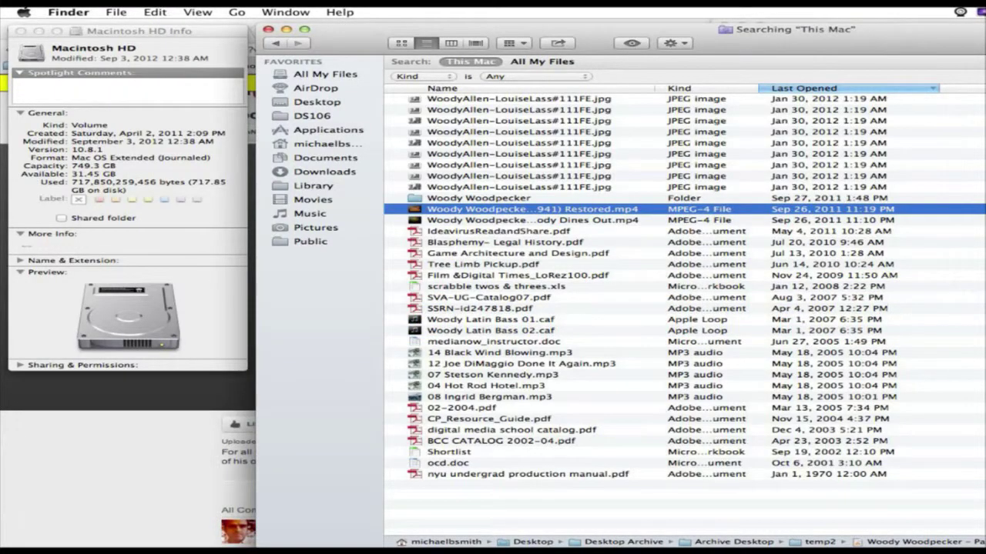
pyautogui.rightClick(482, 210)
pyautogui.moveTo(531, 225)
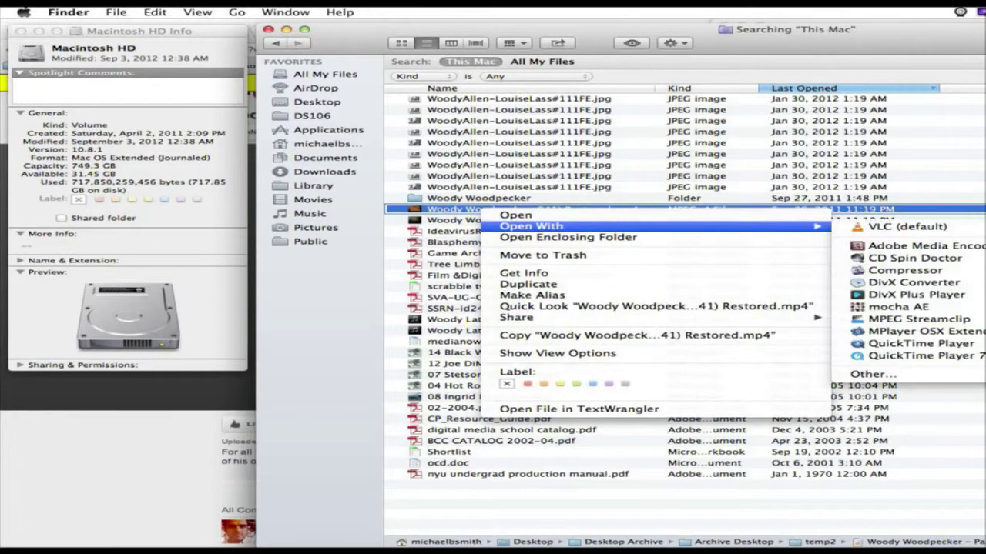
pyautogui.click(920, 343)
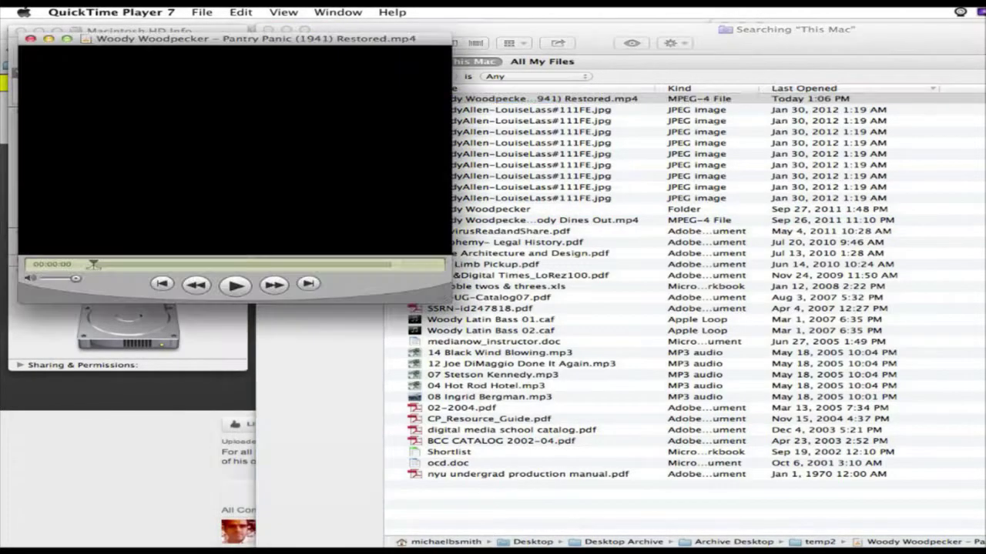
# Reposition the movie window, go to the thought-bubble scene at 4:08, and play it to 4:11
pyautogui.moveTo(254, 38); pyautogui.dragTo(409, 39)
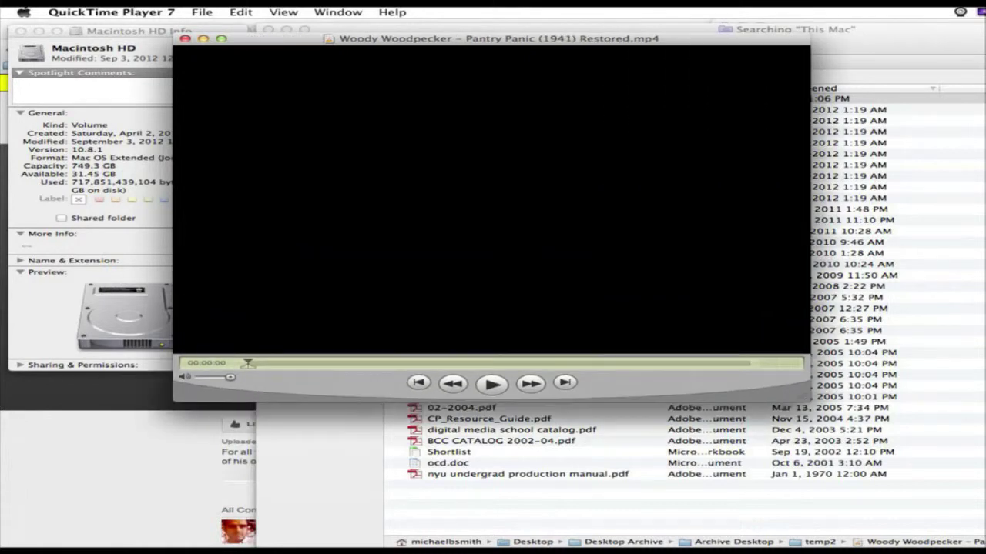
pyautogui.moveTo(409, 38); pyautogui.dragTo(282, 26)
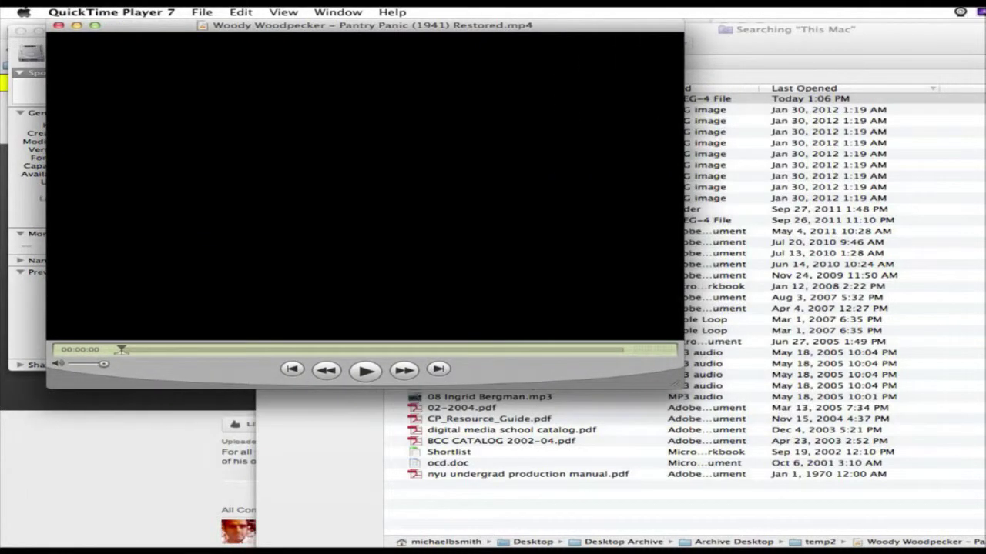
pyautogui.moveTo(122, 349); pyautogui.dragTo(435, 349)
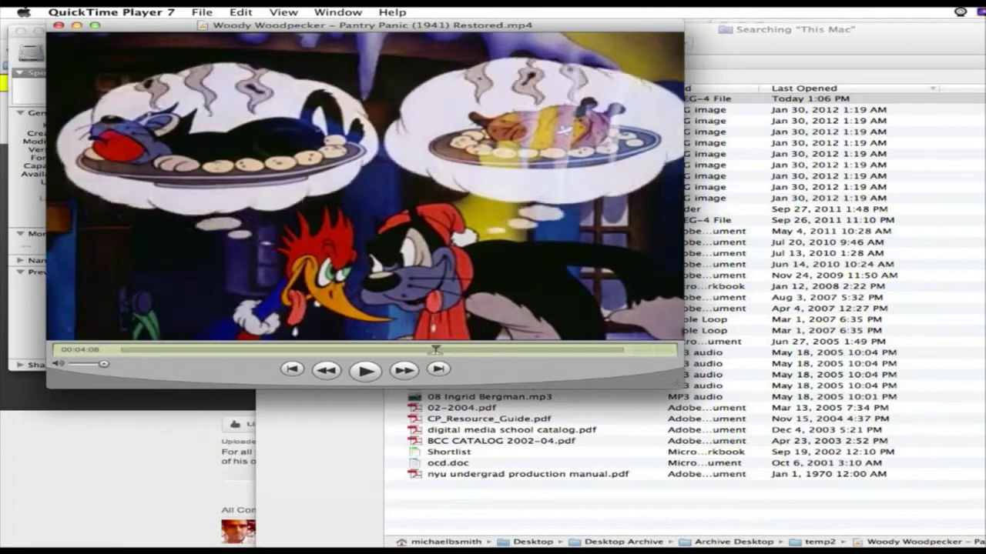
pyautogui.press('space')
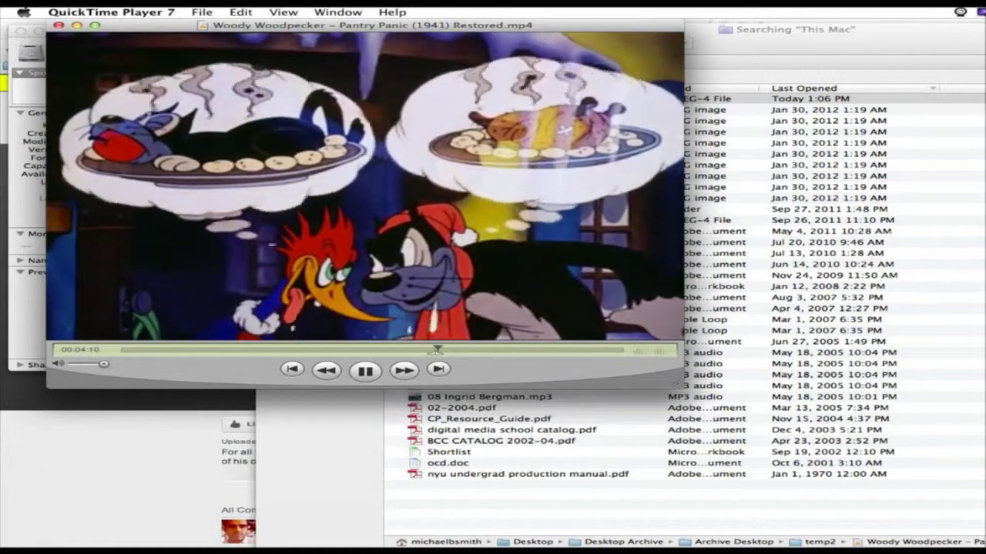
pyautogui.press('space')
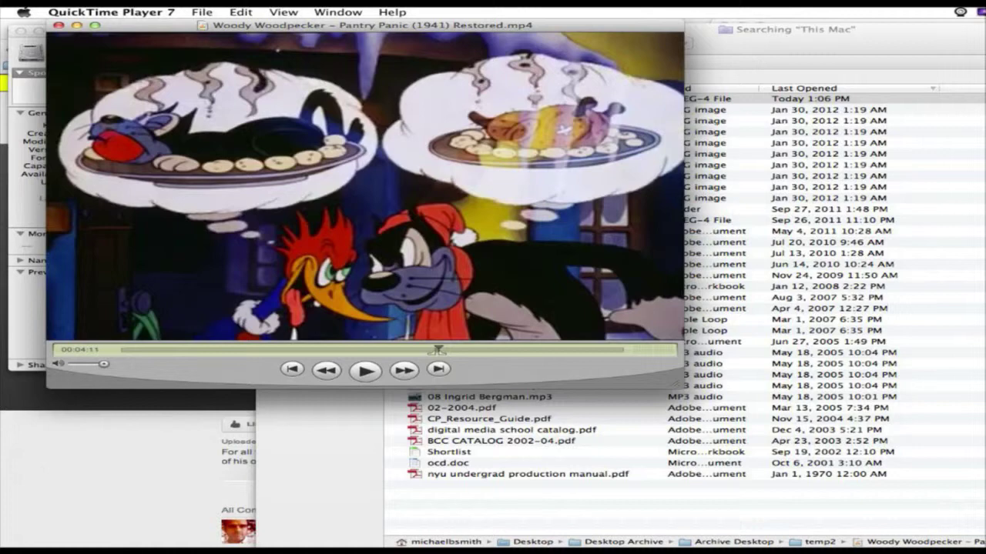
# Cut the thought-bubble clip from the movie and paste it into a new player, playing it as a check
pyautogui.click(240, 12)
pyautogui.click(254, 55)
pyautogui.click(202, 12)
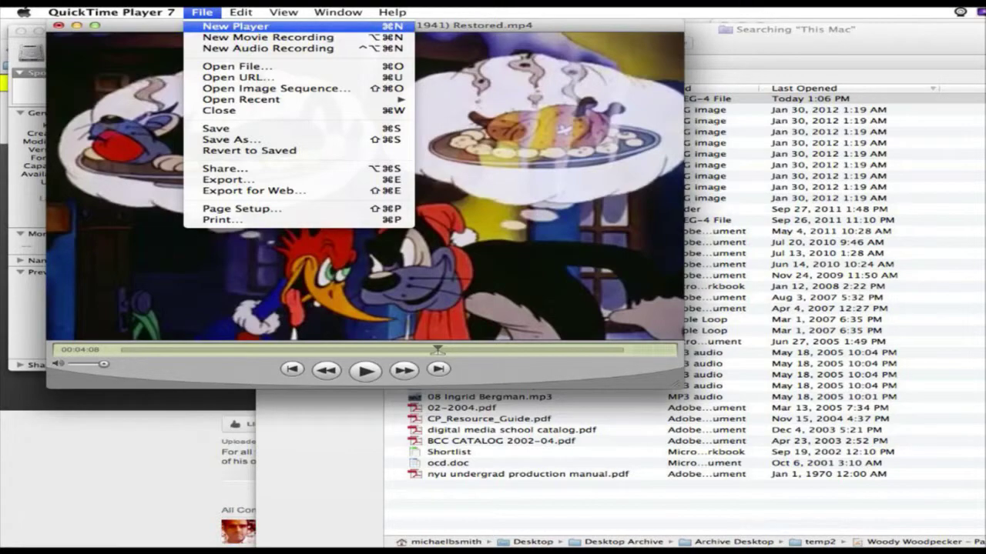
pyautogui.click(235, 26)
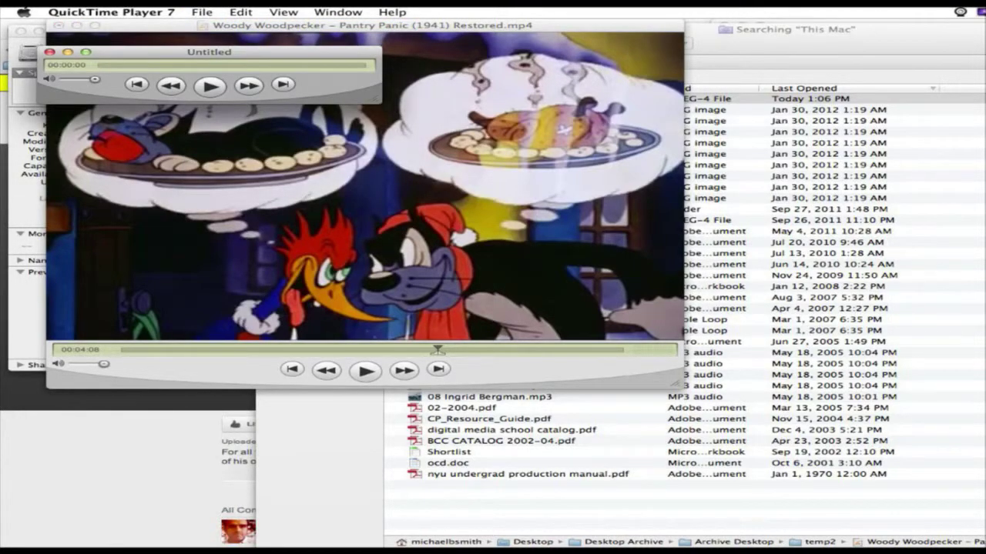
pyautogui.click(241, 12)
pyautogui.click(255, 75)
pyautogui.press('space')
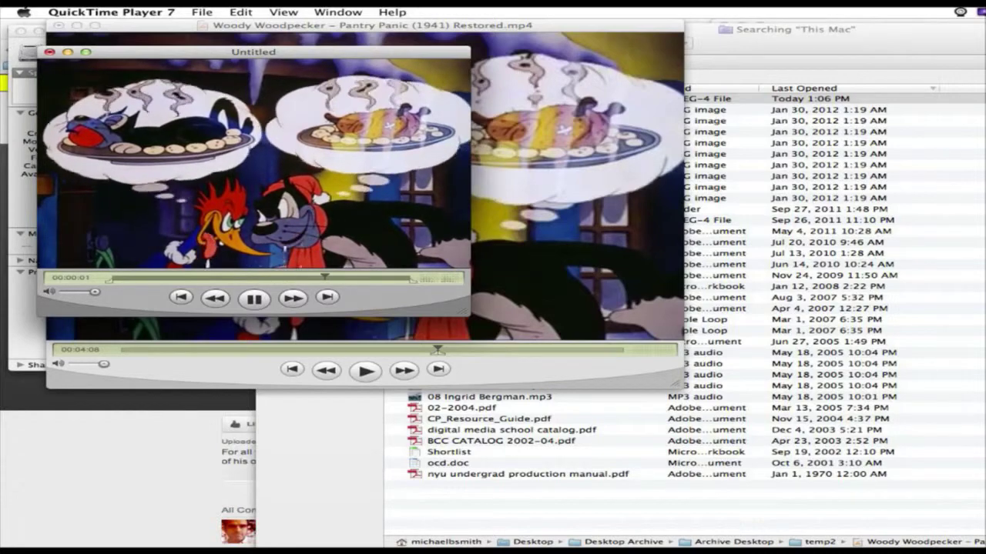
# Save the clip as a self-contained movie named hungry kitty in the Woody Woodpecker folder
pyautogui.press('super+s')
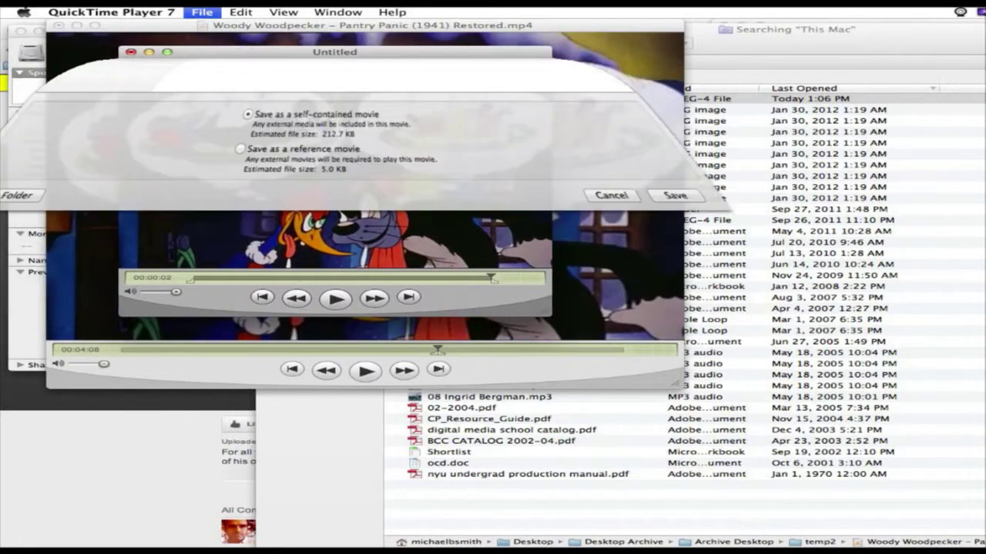
pyautogui.click(300, 106)
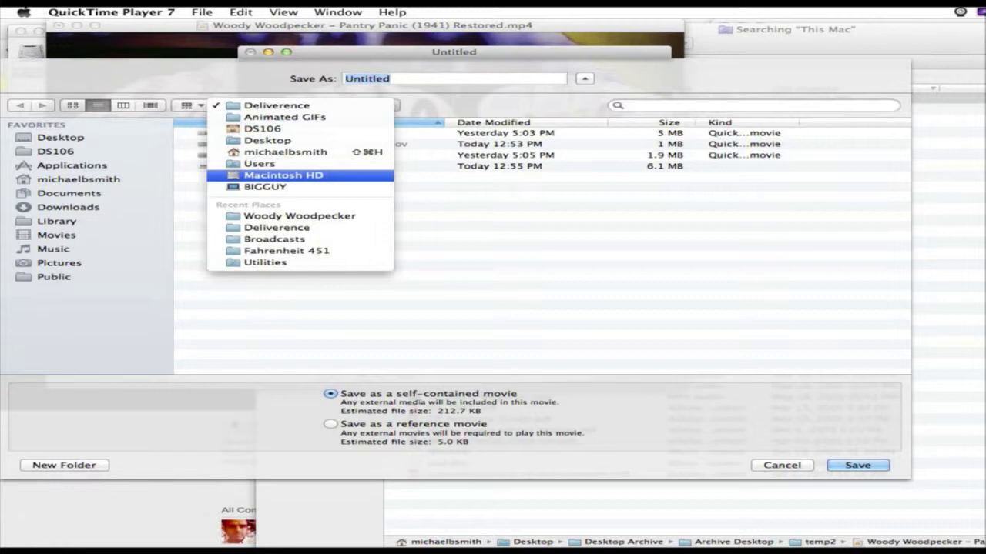
pyautogui.click(299, 216)
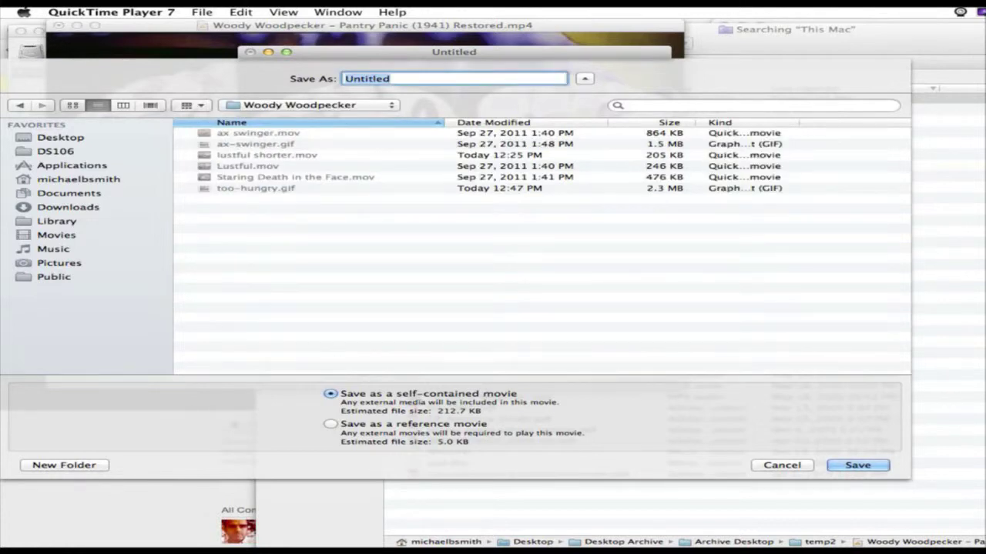
pyautogui.write('hungry kitty')
pyautogui.press('Return')
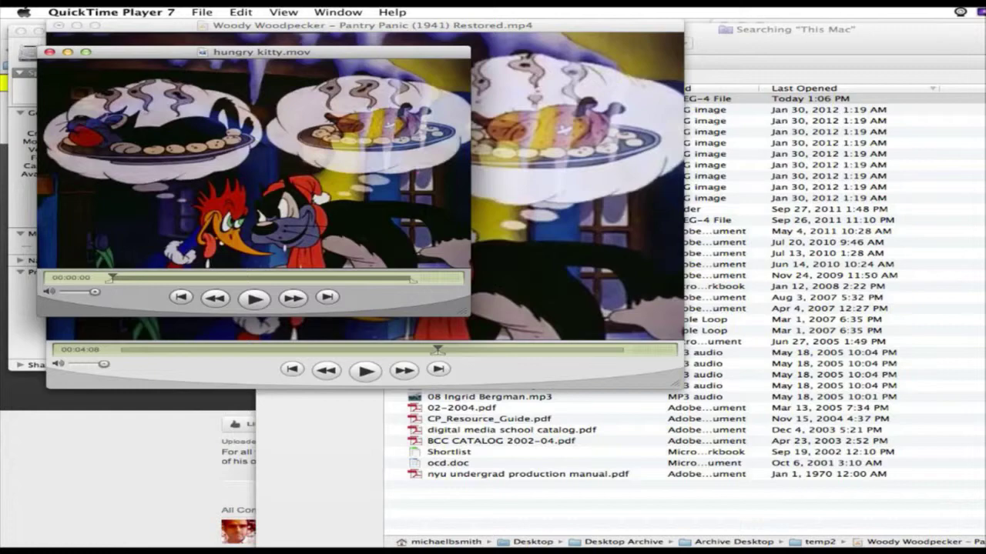
# Step frame by frame through the saved hungry kitty clip to examine its motion
pyautogui.press('Right')
pyautogui.press('Right')
pyautogui.press('Right')
pyautogui.press('Right')
pyautogui.press('Right')
pyautogui.press('Right')
pyautogui.press('Right')
pyautogui.press('Right')
pyautogui.press('Right')
pyautogui.press('Right')
pyautogui.press('Right')
pyautogui.press('Right')
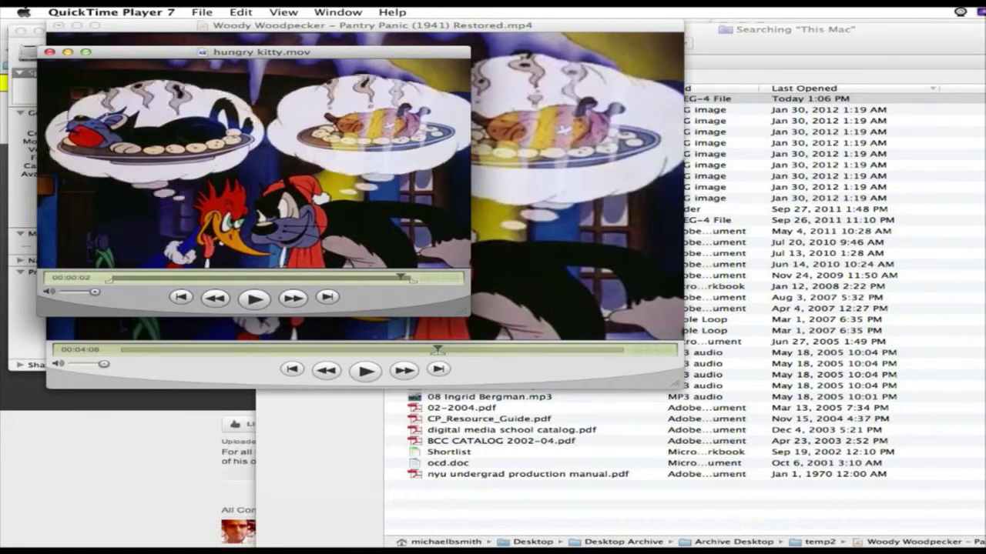
# Switch to Photoshop
pyautogui.press('super+Tab')
pyautogui.press('super+Tab')
pyautogui.press('super+Tab')
pyautogui.press('super+Tab')
pyautogui.press('super+Tab')
pyautogui.press('super+Tab')
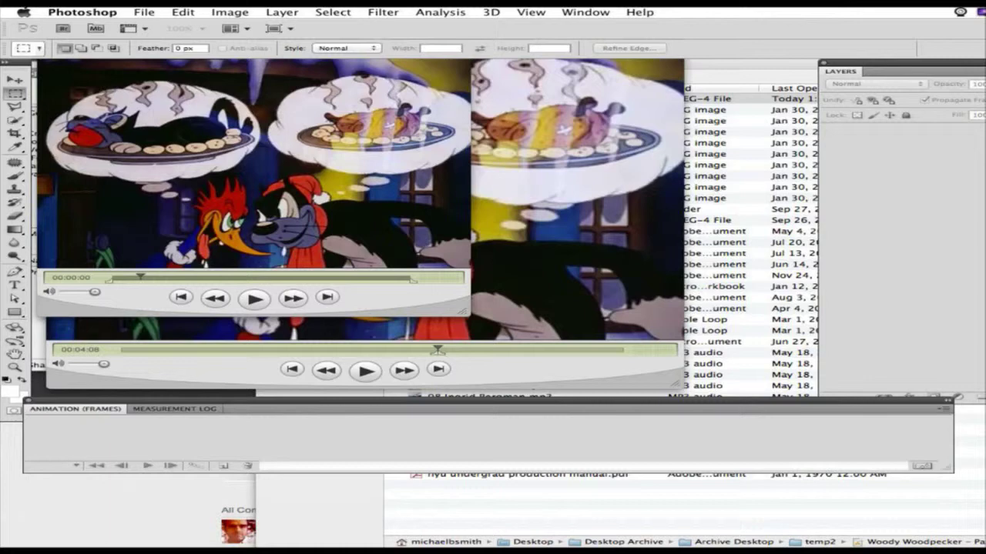
# Import hungry kitty.mov from the Woody Woodpecker folder as video frames to layers, limited to every 2 frames, with a frame animation
pyautogui.click(144, 12)
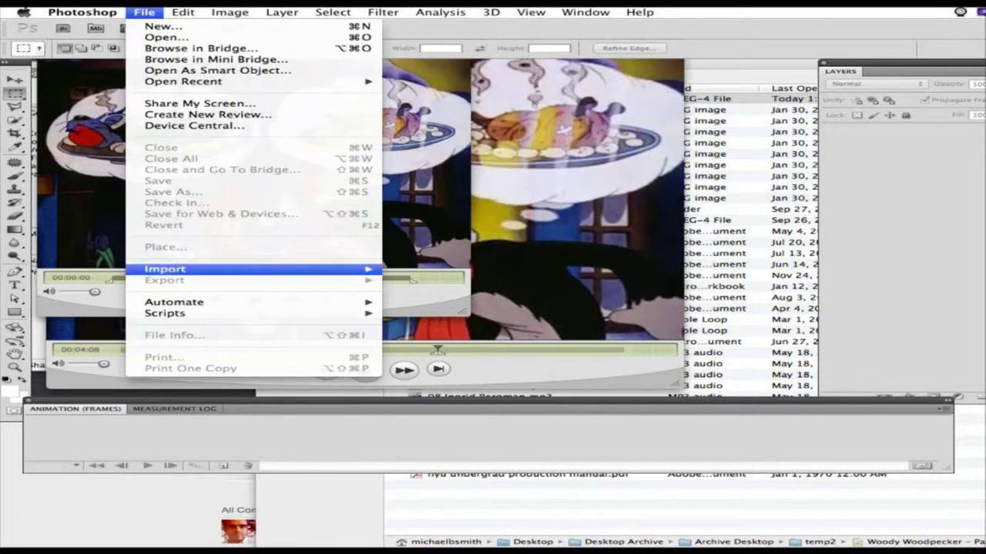
pyautogui.moveTo(177, 269)
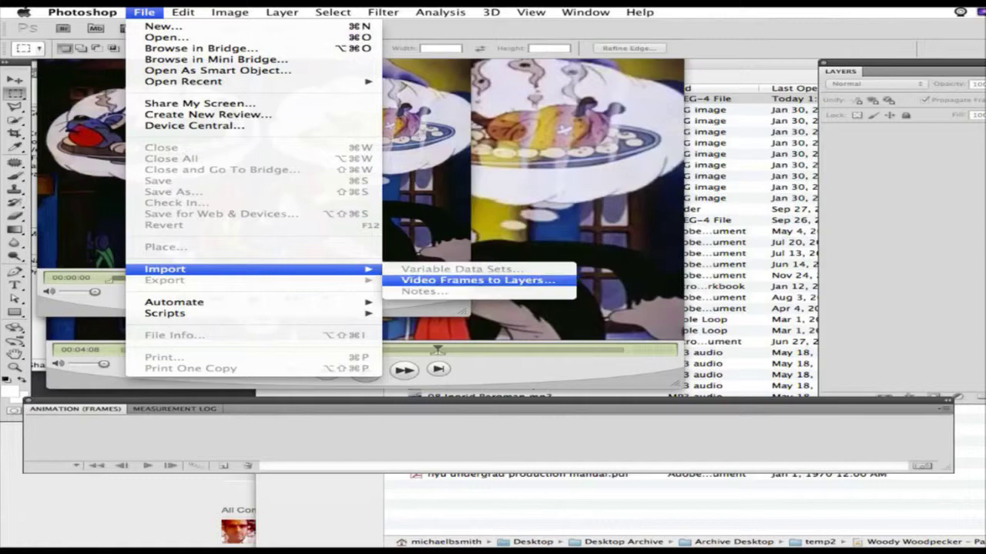
pyautogui.click(477, 281)
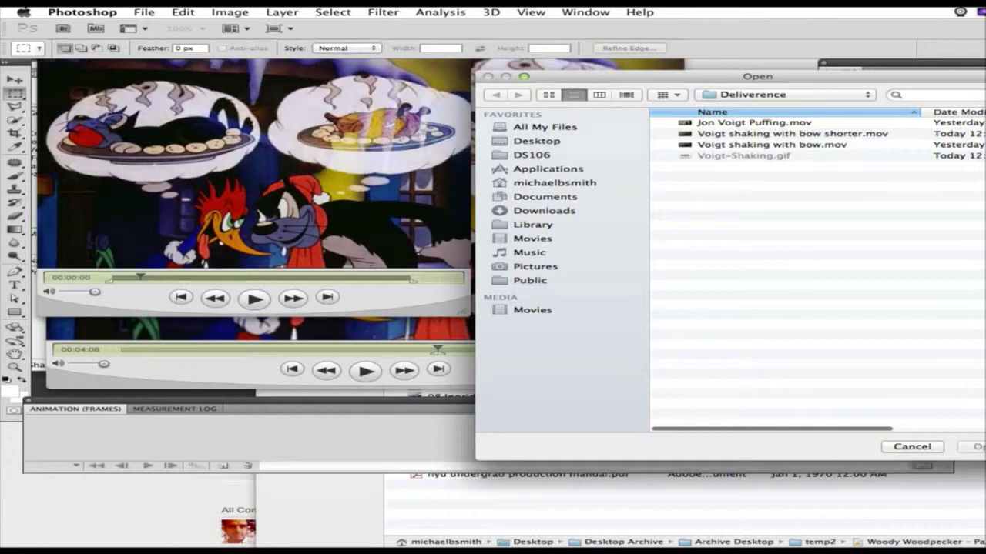
pyautogui.click(785, 94)
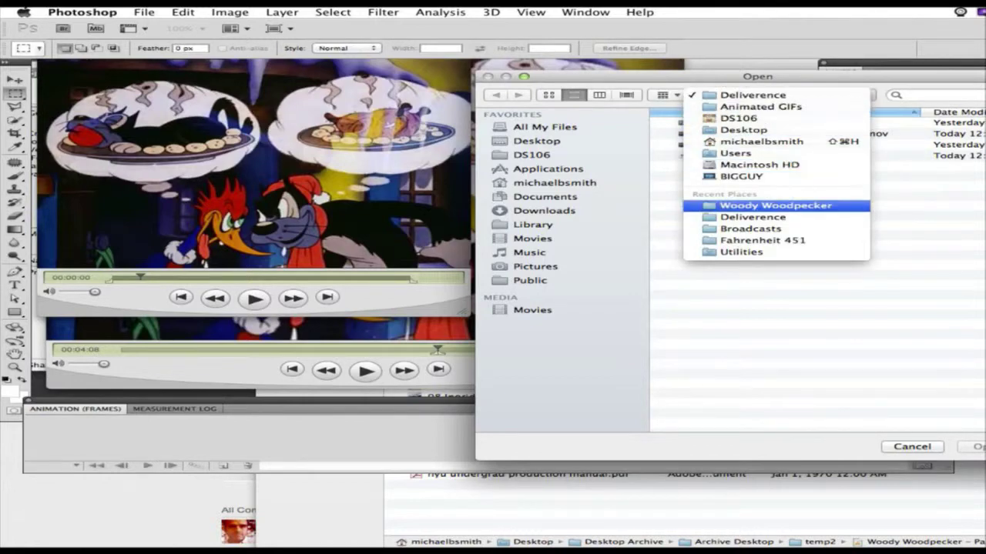
pyautogui.click(774, 206)
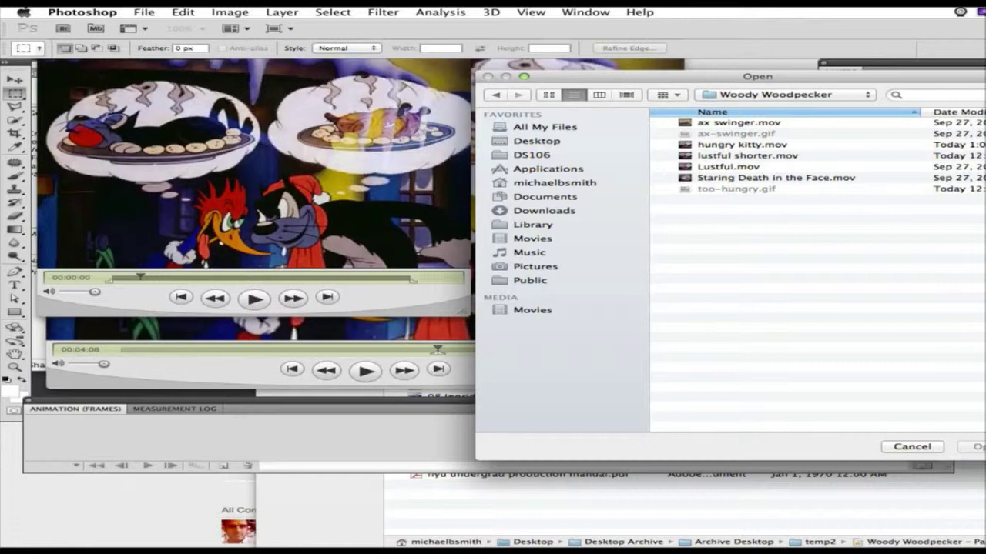
pyautogui.click(742, 145)
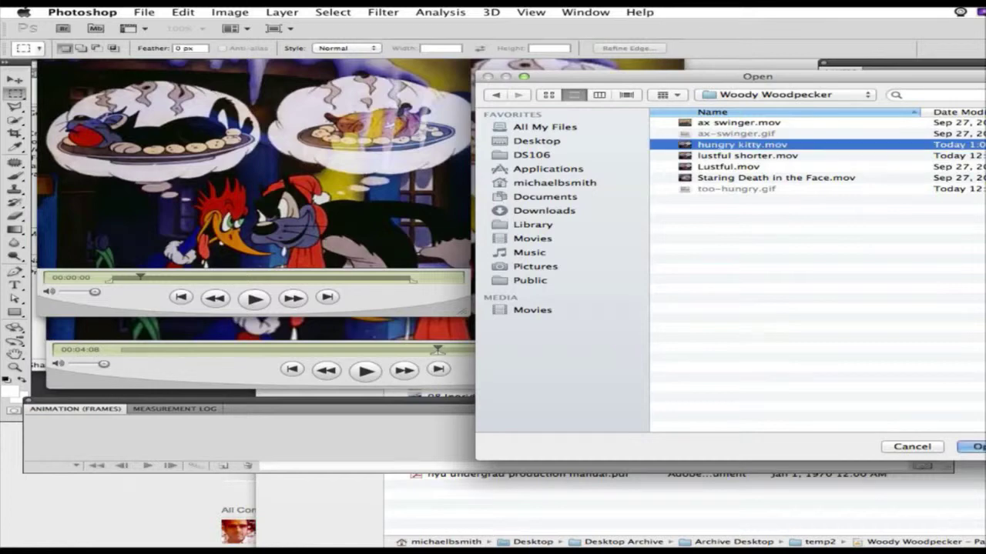
pyautogui.click(976, 447)
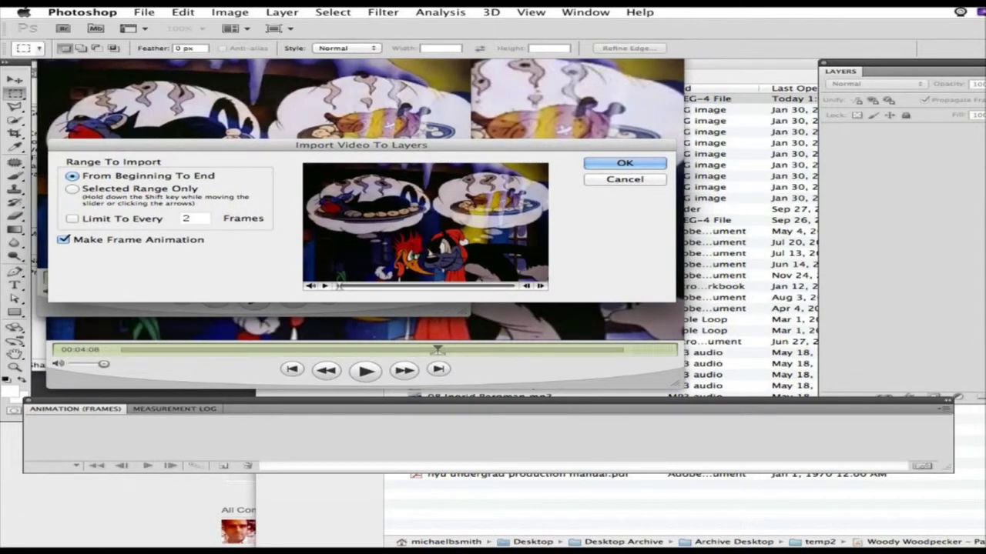
pyautogui.click(72, 218)
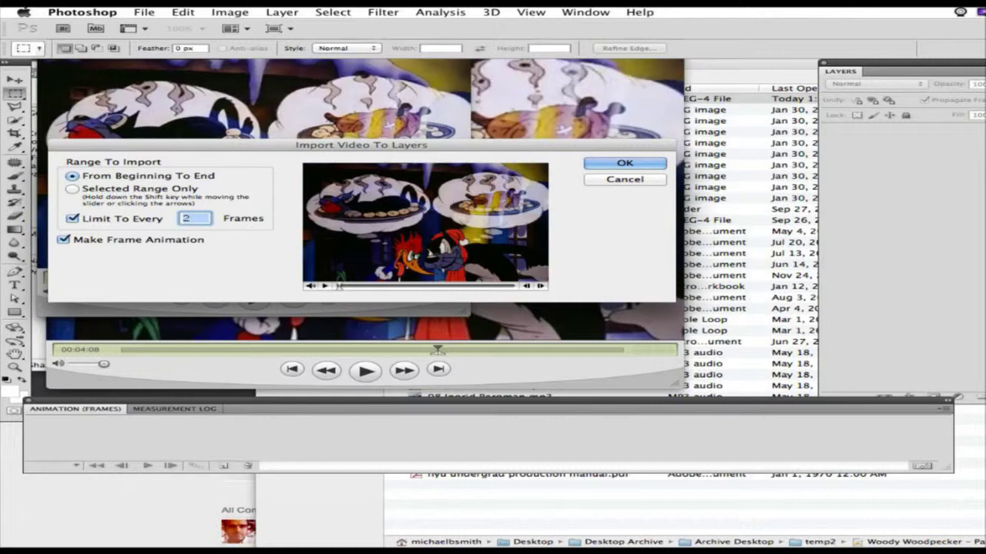
pyautogui.press('Return')
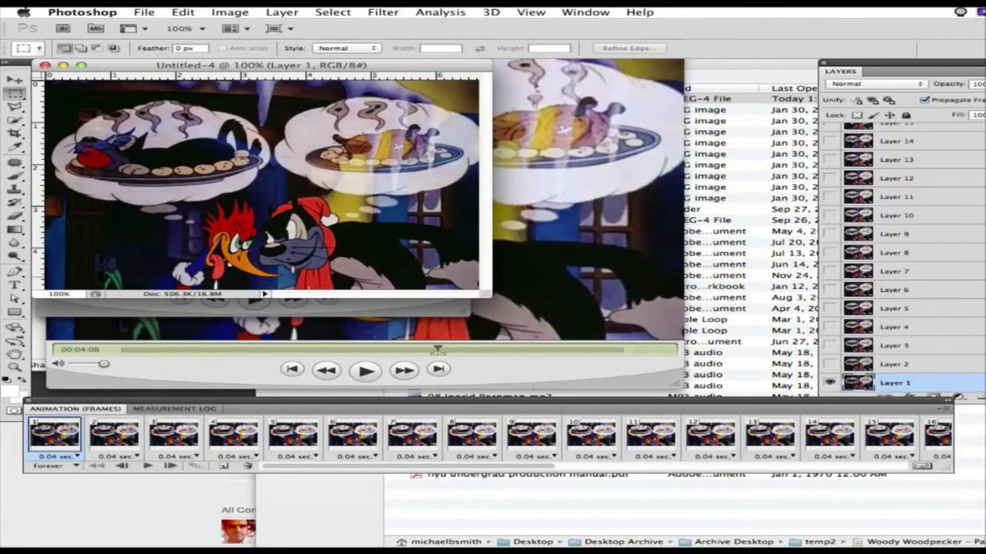
# Play the imported frame animation to check how it loops
pyautogui.press('space')
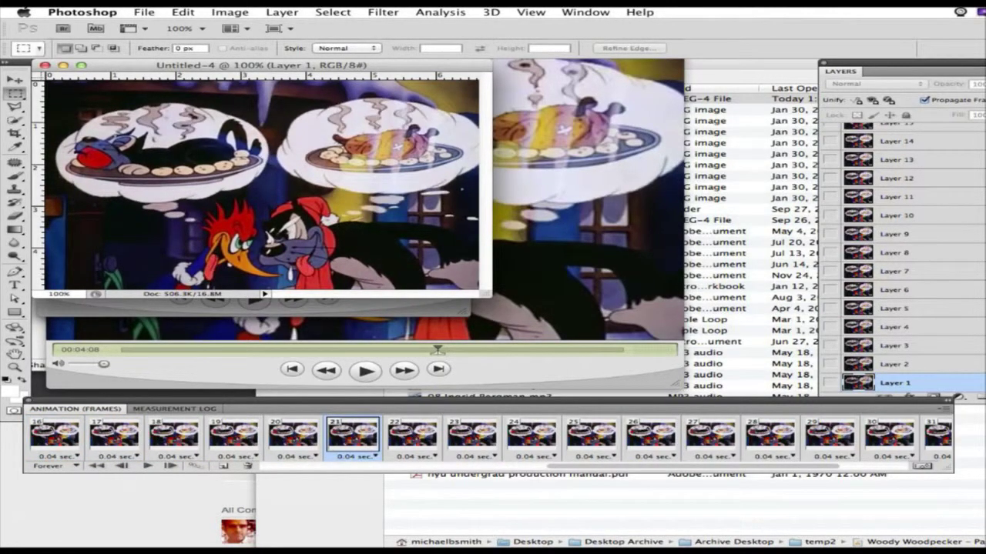
pyautogui.click(585, 12)
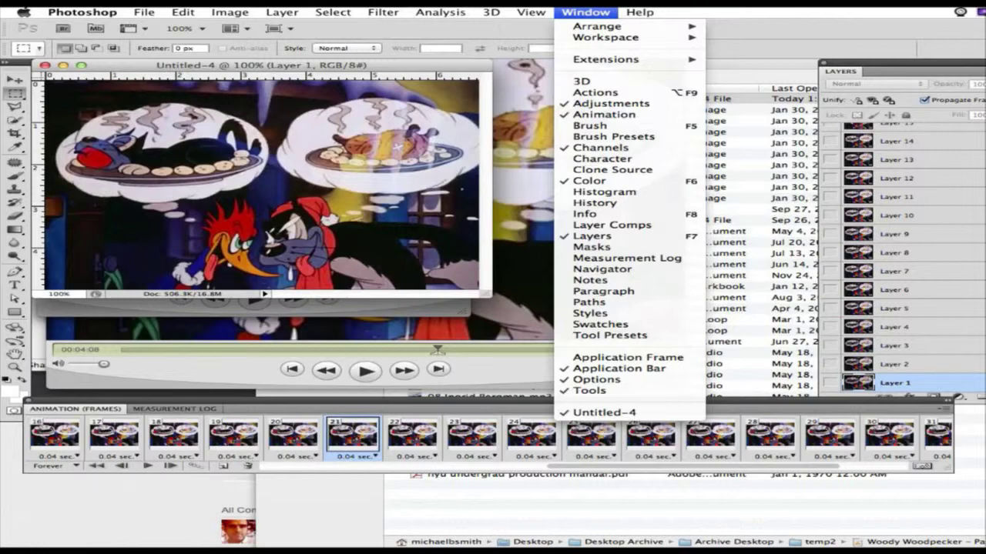
pyautogui.click(171, 466)
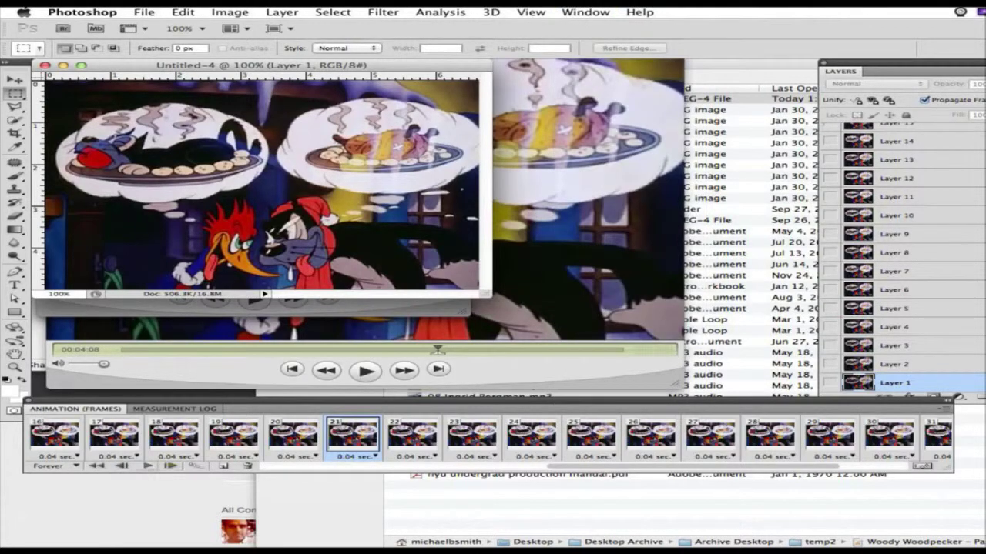
pyautogui.click(148, 466)
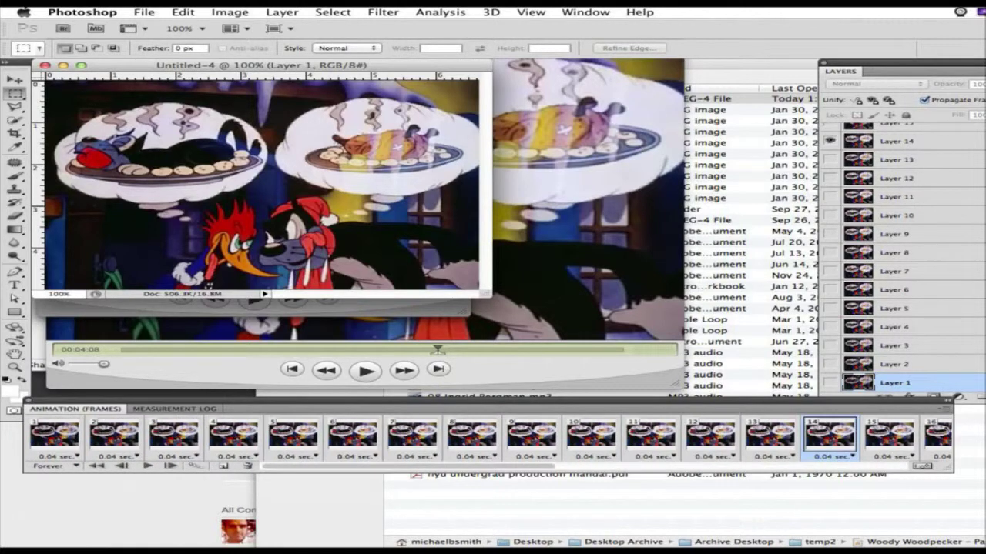
# Delete frames 1 to 8 from the start of the animation
pyautogui.click(55, 436)
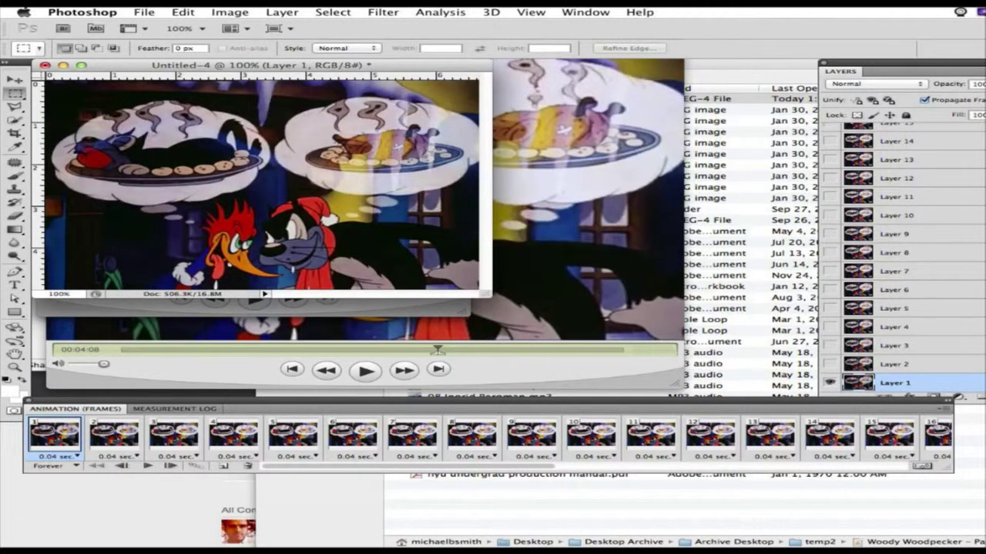
pyautogui.click(472, 435)
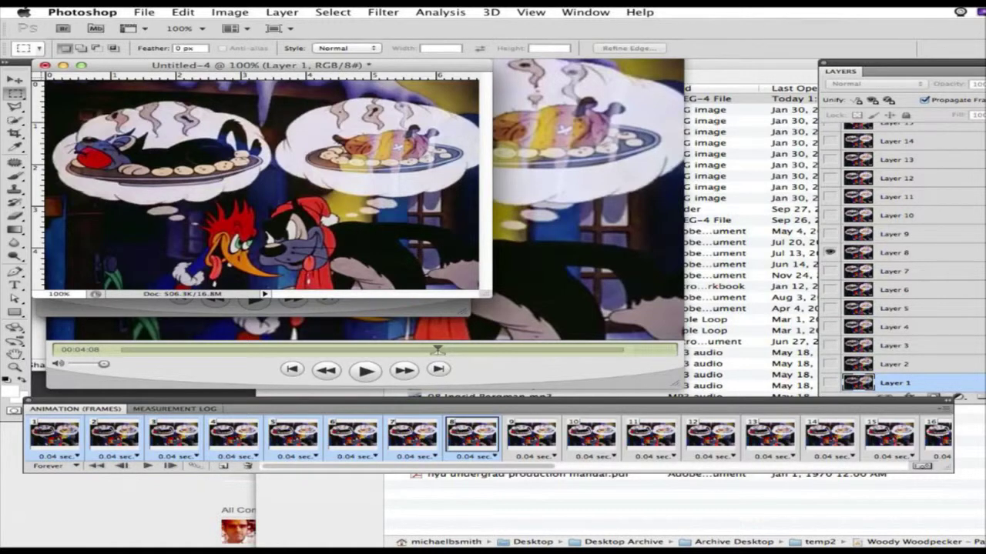
pyautogui.click(943, 408)
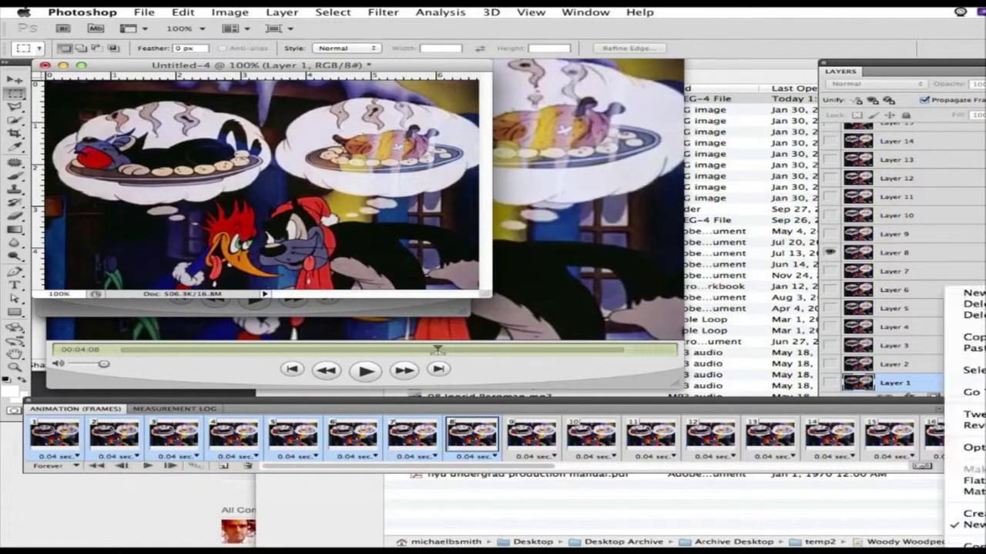
pyautogui.click(972, 304)
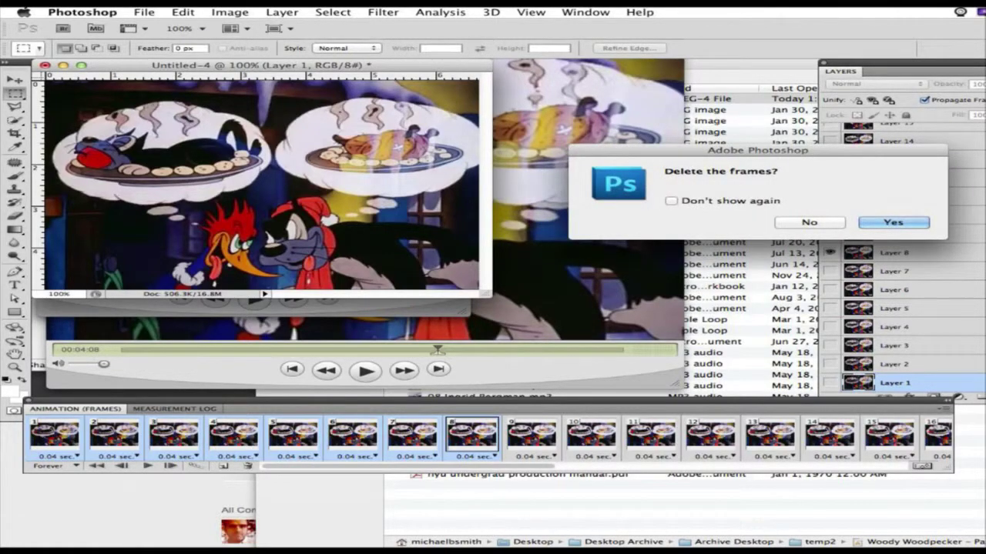
pyautogui.press('Return')
# Play the shortened animation to check the transition from its last frame to its first
pyautogui.press('space')
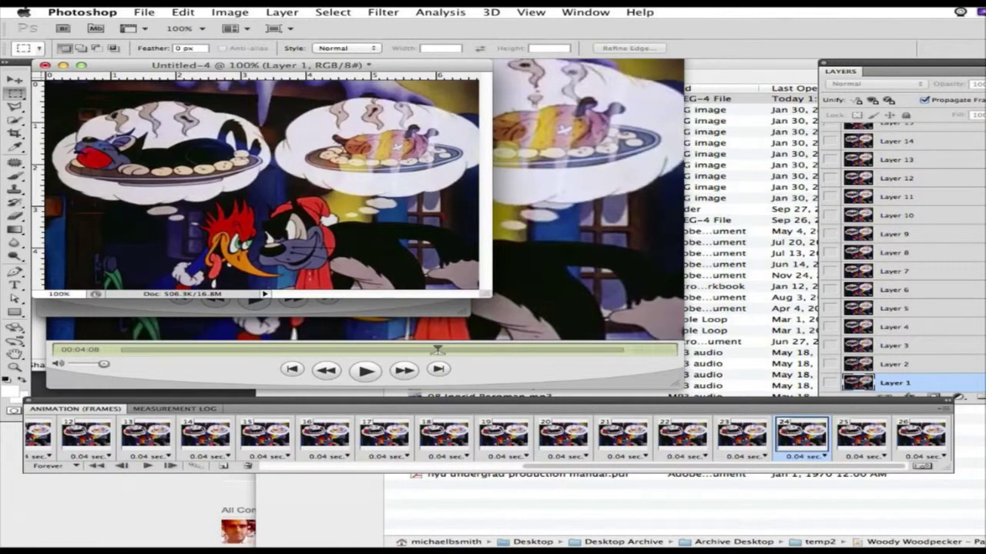
pyautogui.press('space')
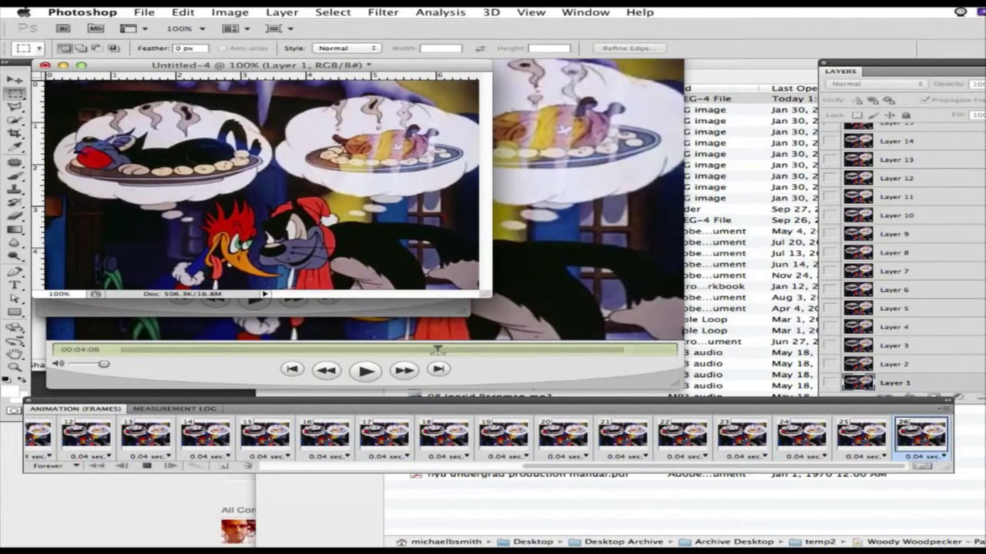
pyautogui.press('space')
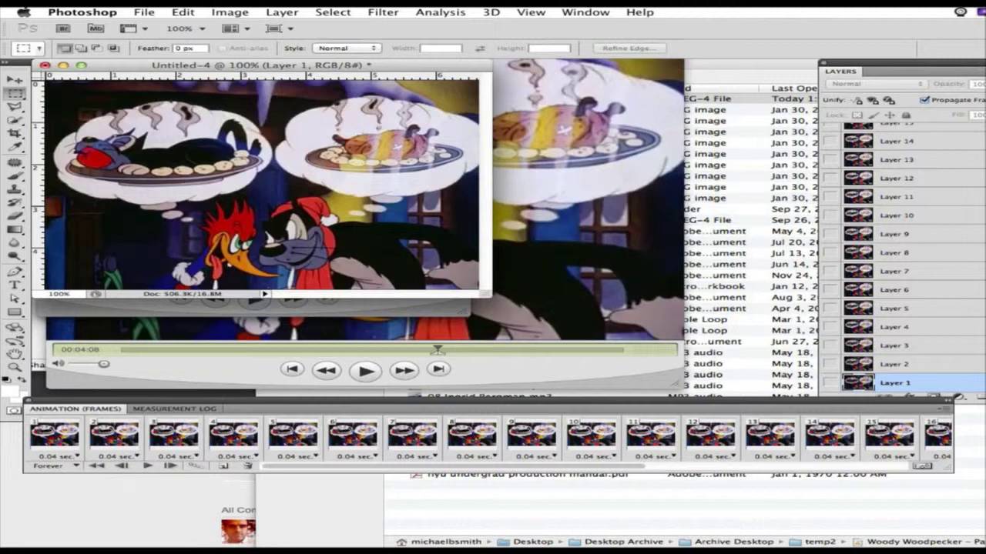
# Step frame by frame through the whole animation from frame 1 at 200% magnification, continuing past the loop point
pyautogui.click(54, 434)
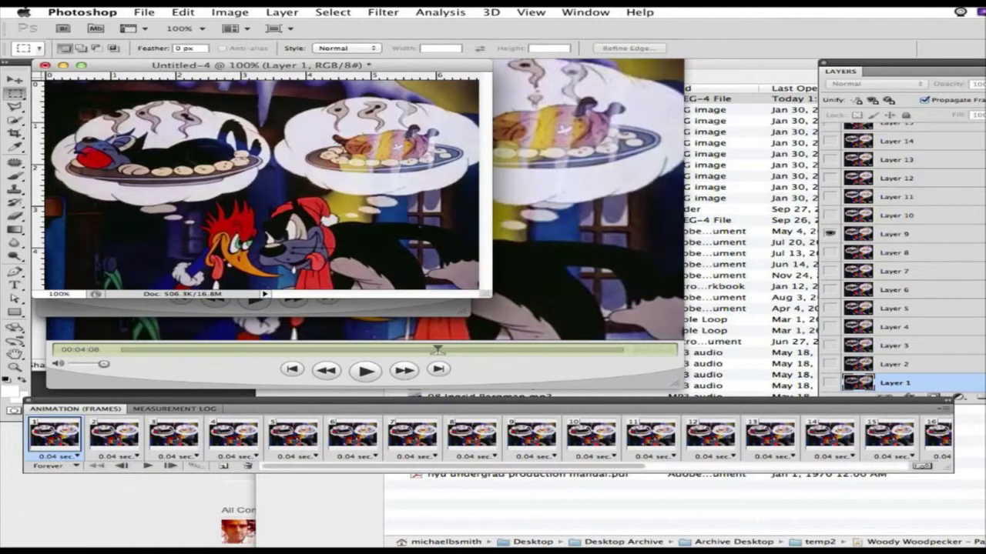
pyautogui.moveTo(485, 293); pyautogui.dragTo(729, 393)
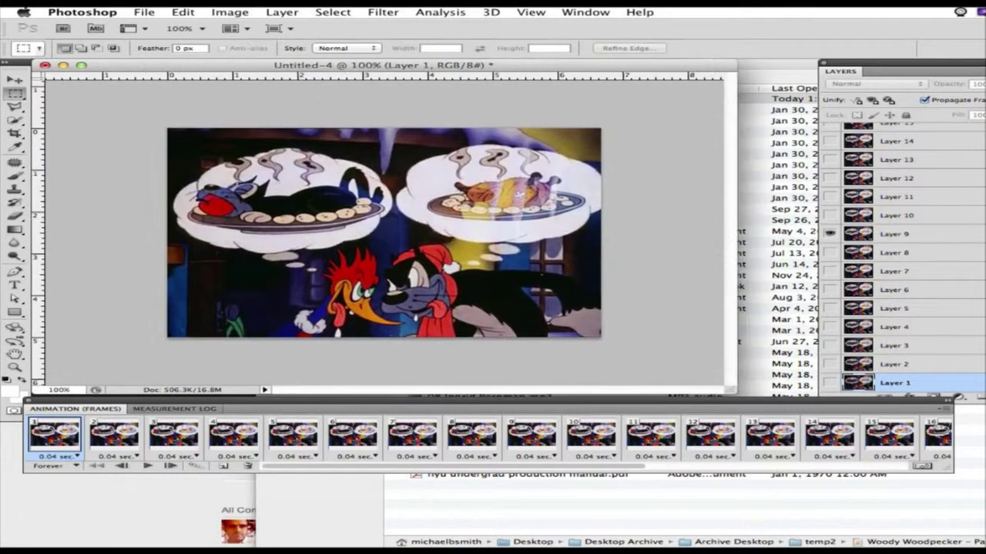
pyautogui.press('super+plus')
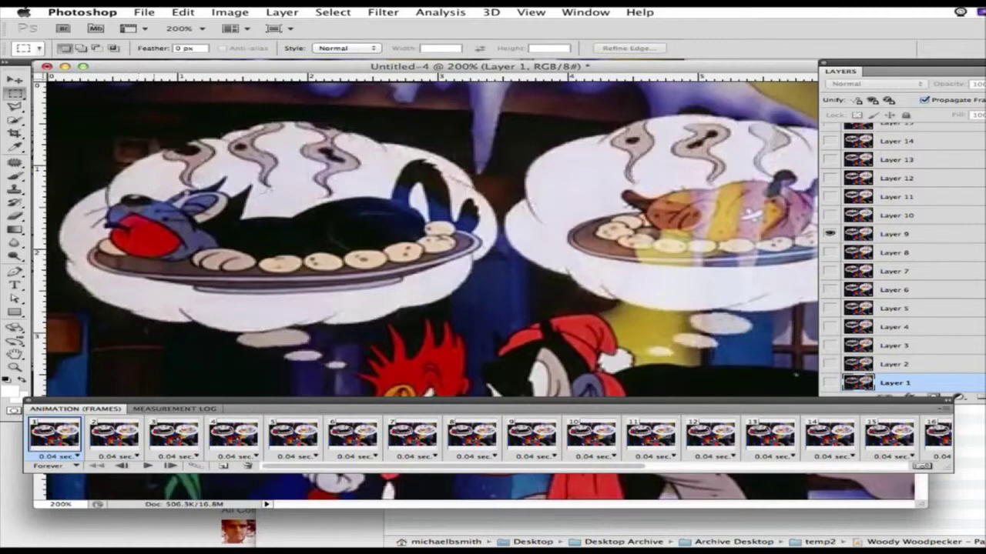
pyautogui.click(170, 466)
pyautogui.click(170, 466)
pyautogui.click(171, 466)
pyautogui.click(170, 466)
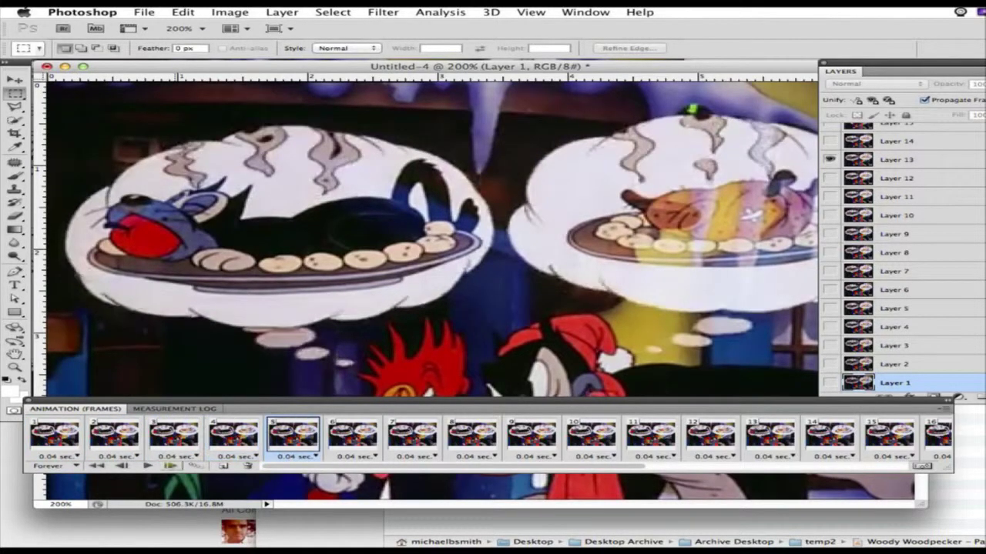
pyautogui.click(170, 466)
pyautogui.click(170, 466)
pyautogui.click(170, 466)
pyautogui.click(170, 466)
pyautogui.click(170, 466)
pyautogui.click(170, 466)
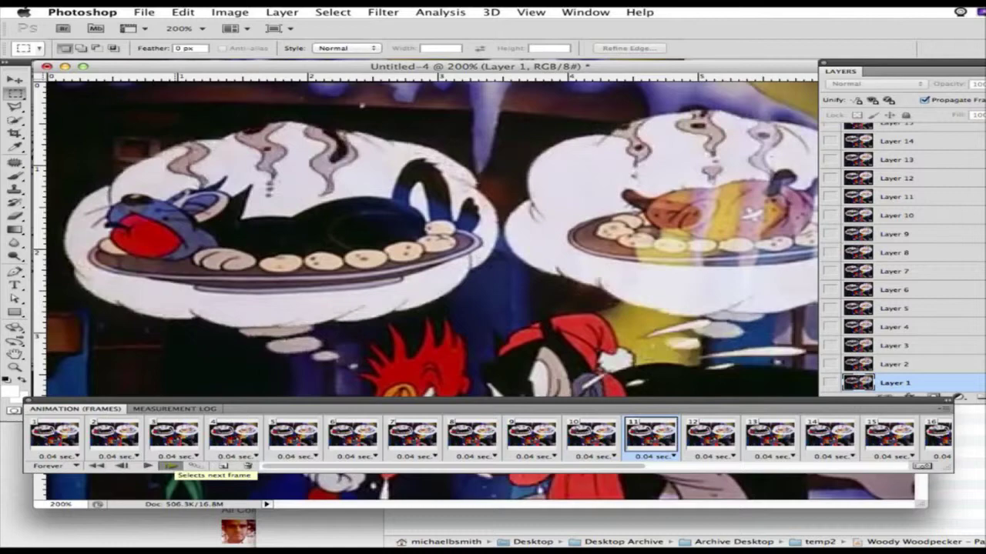
pyautogui.click(170, 465)
pyautogui.click(169, 465)
pyautogui.click(170, 466)
pyautogui.click(169, 466)
pyautogui.click(169, 466)
pyautogui.click(169, 466)
pyautogui.click(169, 465)
pyautogui.click(169, 465)
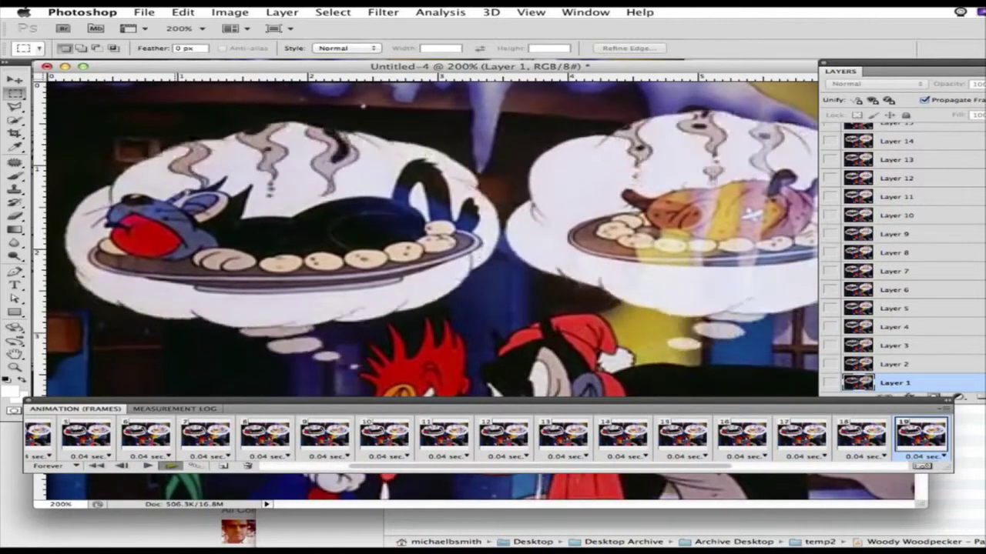
pyautogui.click(169, 465)
pyautogui.click(169, 466)
pyautogui.click(170, 466)
pyautogui.click(170, 466)
pyautogui.click(169, 466)
pyautogui.click(170, 466)
pyautogui.click(170, 466)
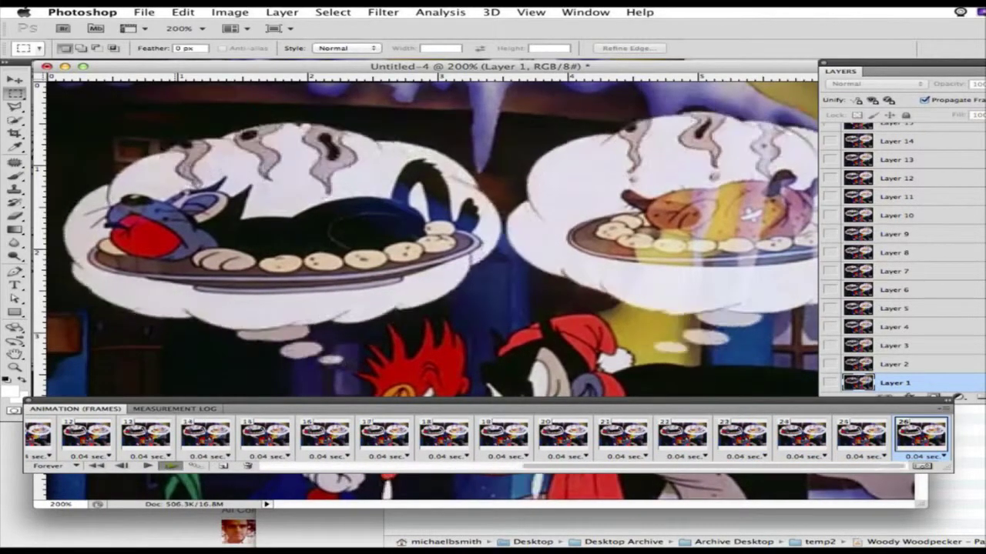
pyautogui.click(169, 466)
pyautogui.click(169, 466)
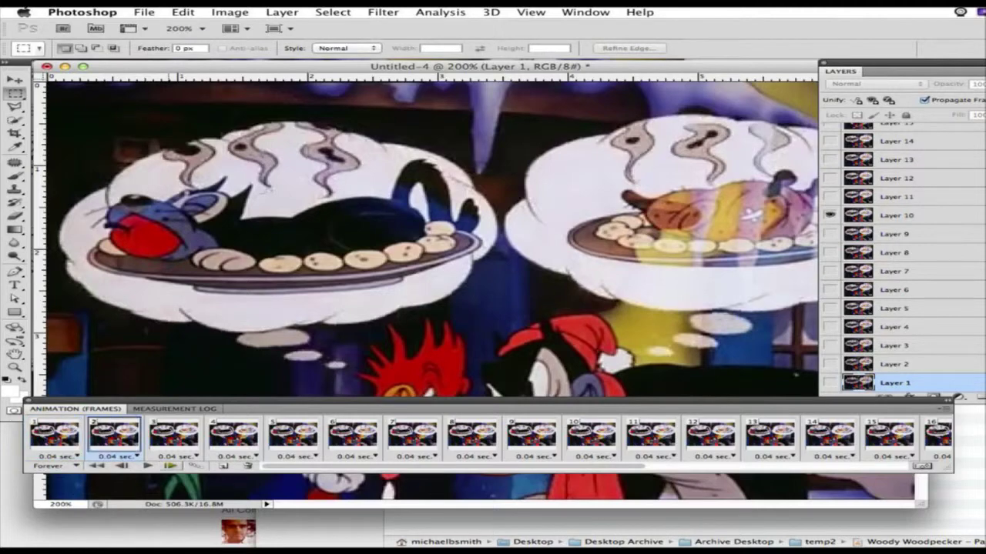
pyautogui.click(169, 466)
pyautogui.click(170, 466)
pyautogui.click(169, 466)
pyautogui.click(169, 466)
pyautogui.click(169, 466)
pyautogui.click(170, 466)
pyautogui.click(169, 466)
pyautogui.click(169, 466)
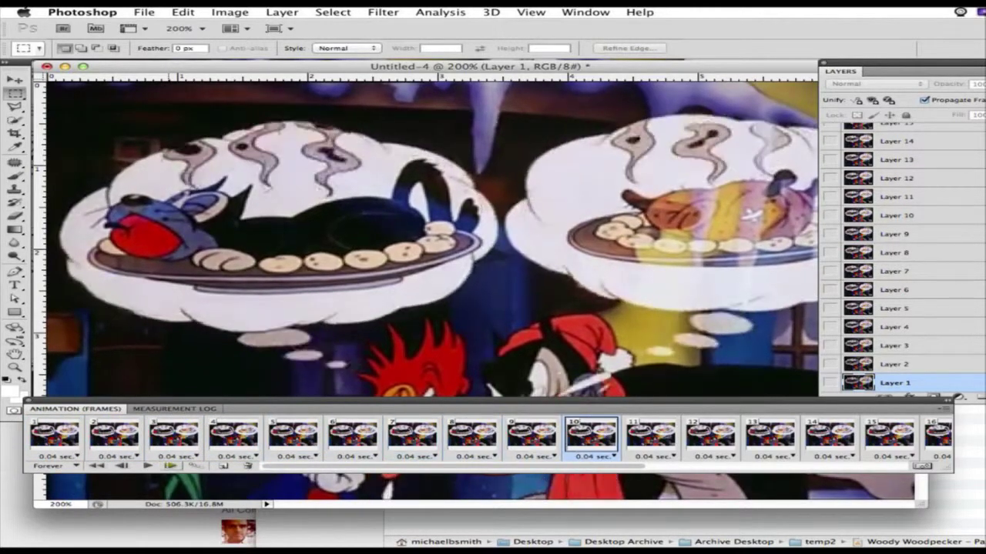
# Compare frames 24 to 26 with frame 1 by stepping back and forth across the loop point
pyautogui.click(96, 466)
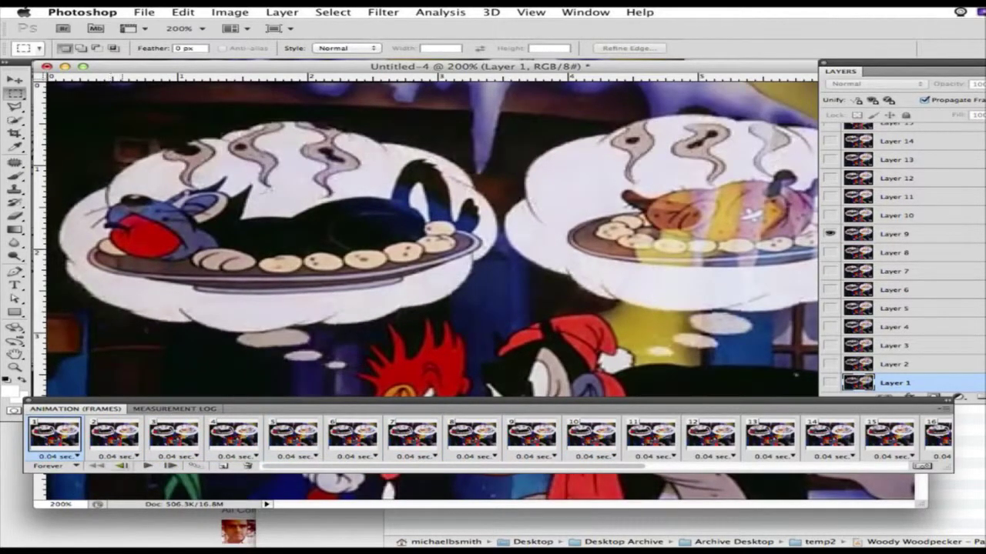
pyautogui.click(121, 465)
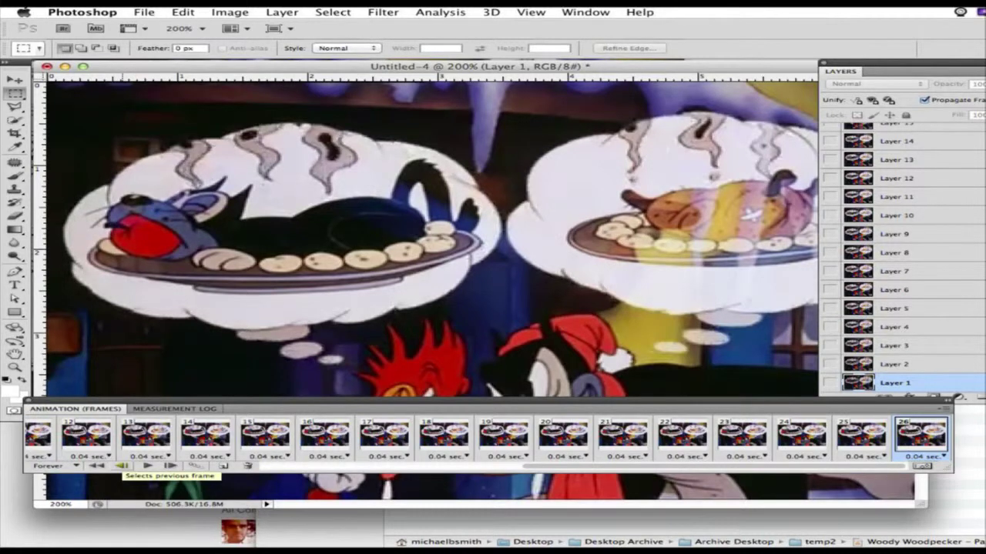
pyautogui.click(122, 466)
pyautogui.click(122, 466)
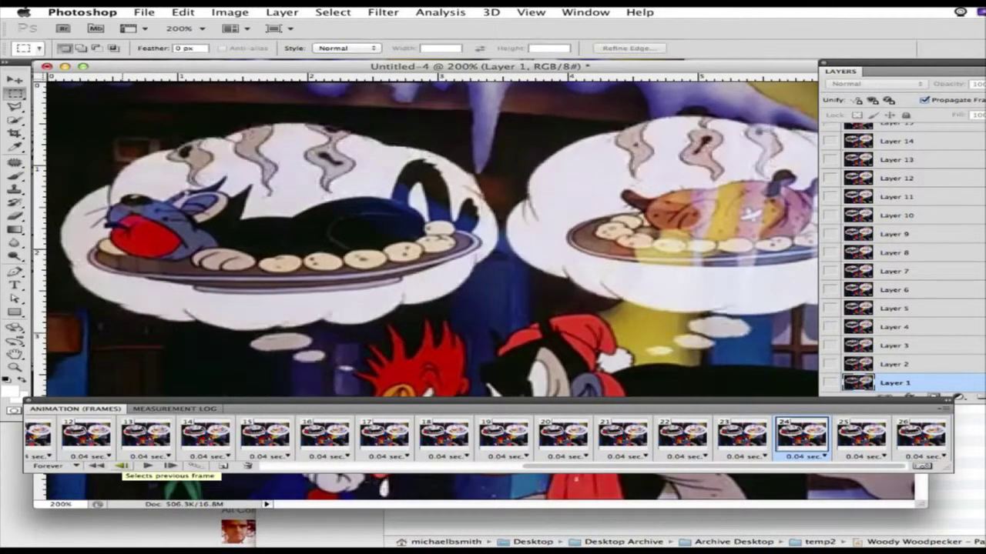
pyautogui.click(170, 466)
pyautogui.click(171, 466)
pyautogui.click(170, 466)
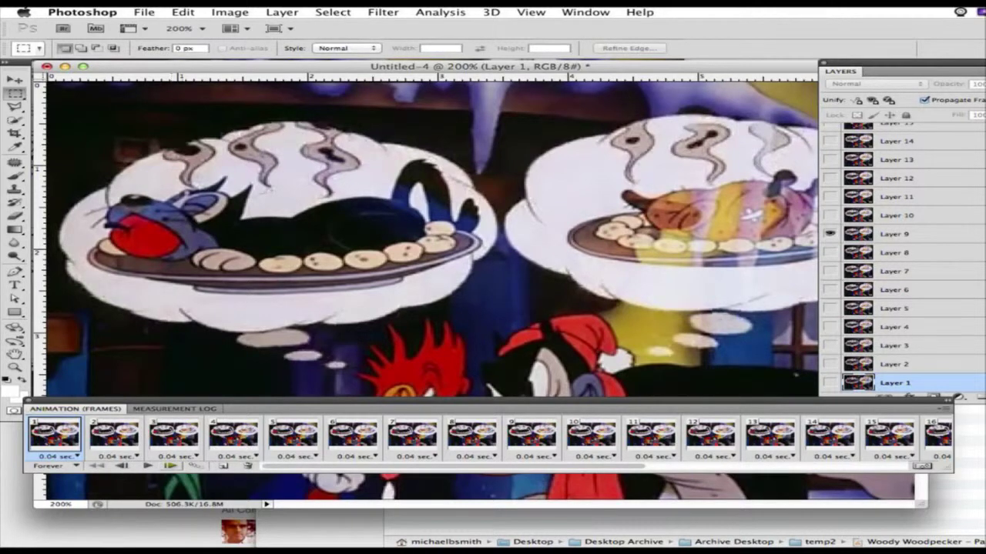
# Delete frames 25 and 26 from the end of the animation
pyautogui.moveTo(308, 466); pyautogui.dragTo(570, 465)
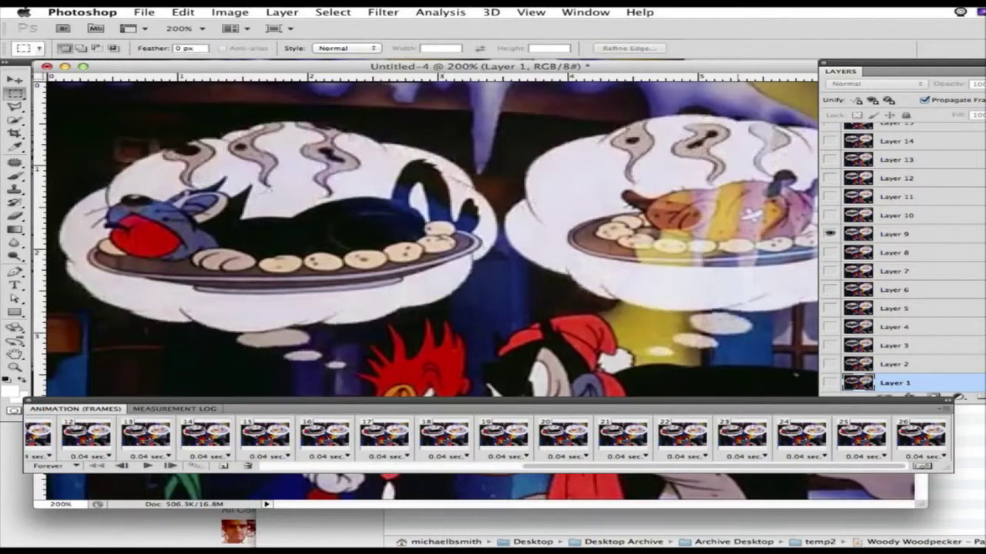
pyautogui.click(742, 435)
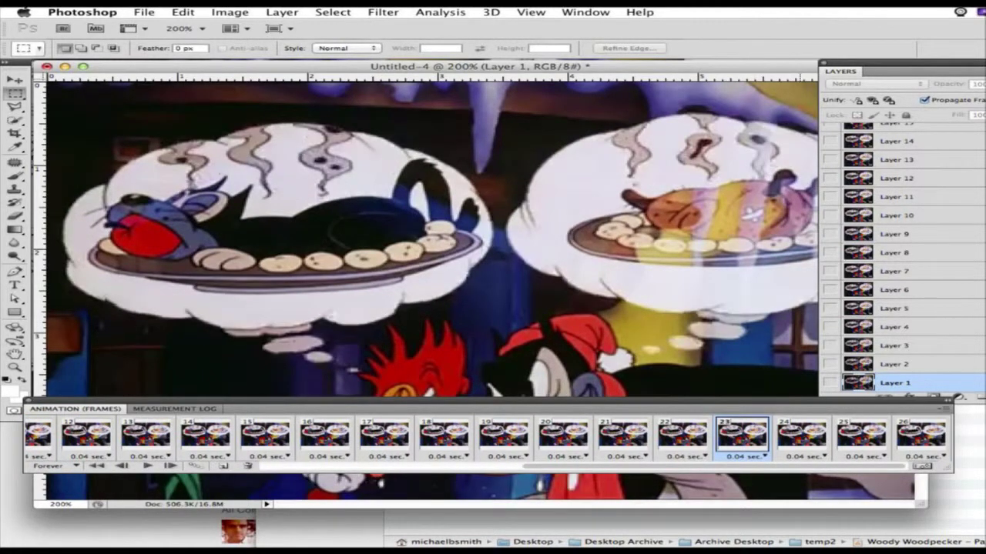
pyautogui.click(801, 436)
pyautogui.click(861, 435)
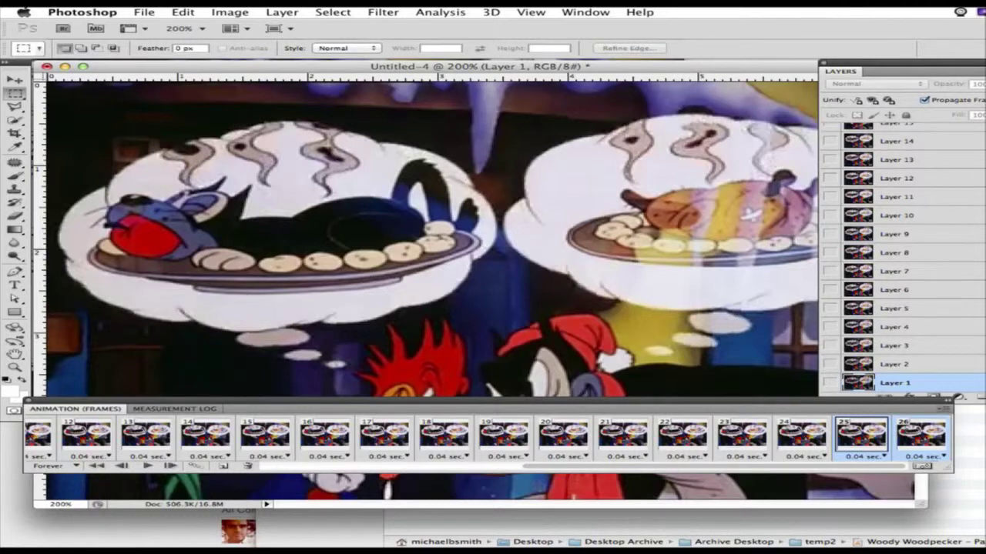
pyautogui.click(944, 409)
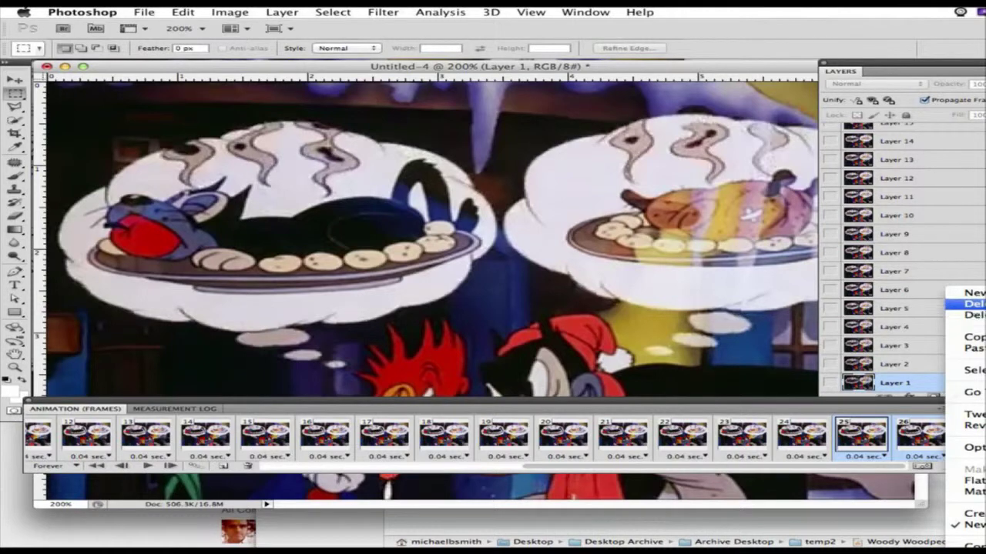
pyautogui.click(971, 315)
pyautogui.press('Return')
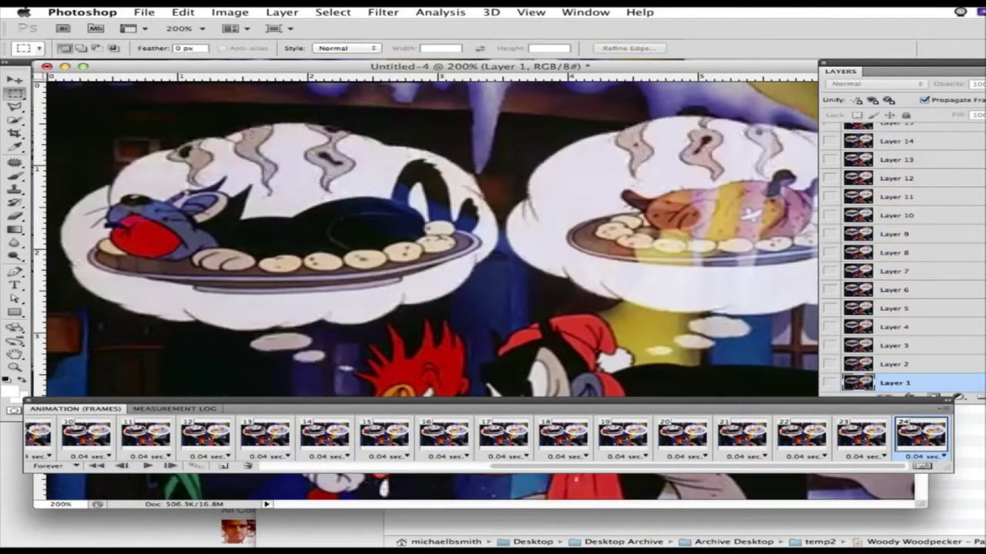
# Save the animation for web as a GIF named hungry-kitty.gif in the Woody Woodpecker folder
pyautogui.click(144, 11)
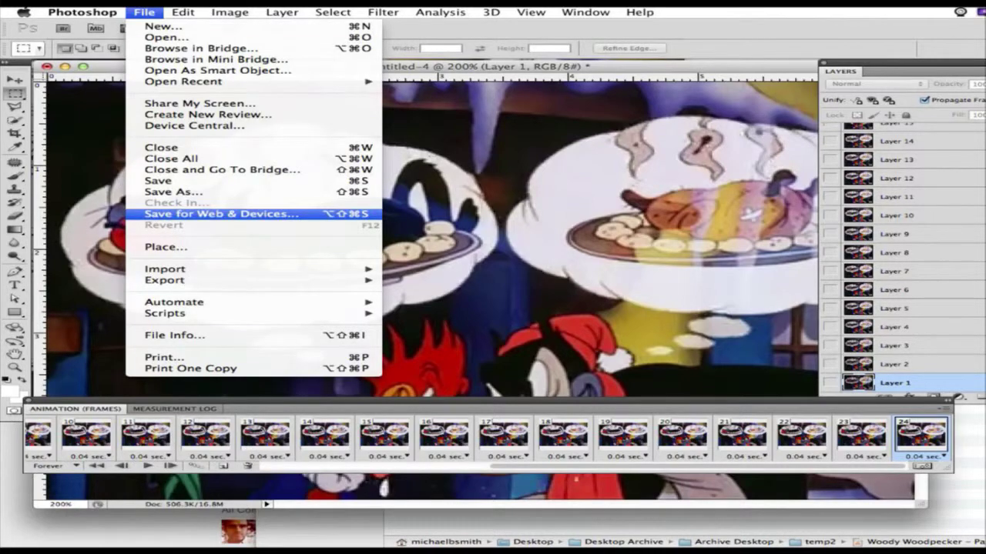
pyautogui.click(221, 213)
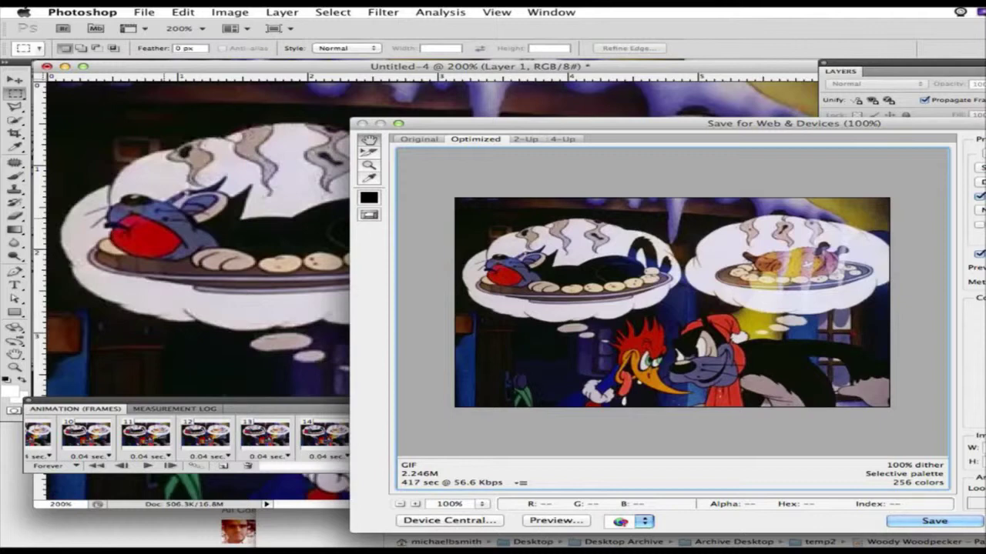
pyautogui.press('Return')
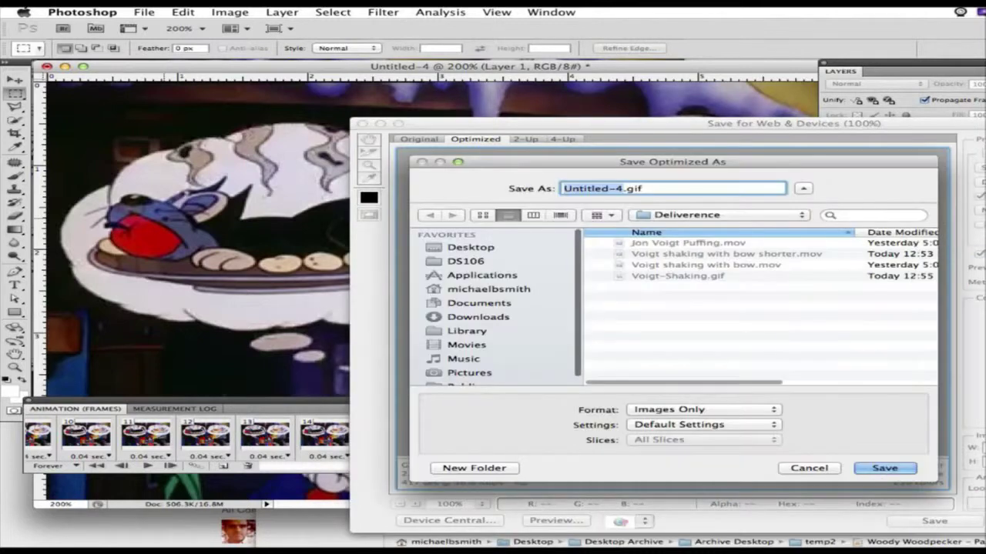
pyautogui.write('hungry')
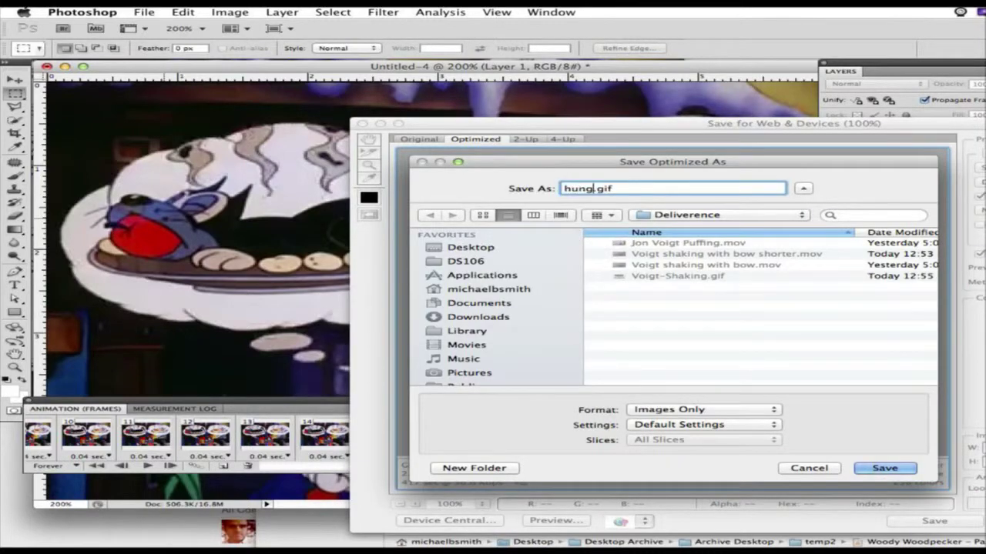
pyautogui.write('-kitty')
pyautogui.click(718, 216)
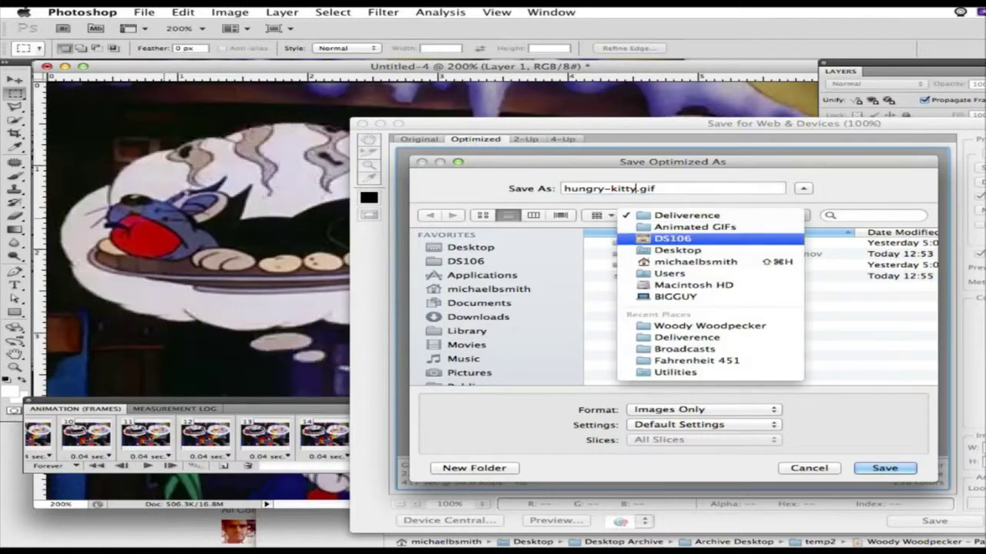
pyautogui.click(710, 326)
pyautogui.press('Return')
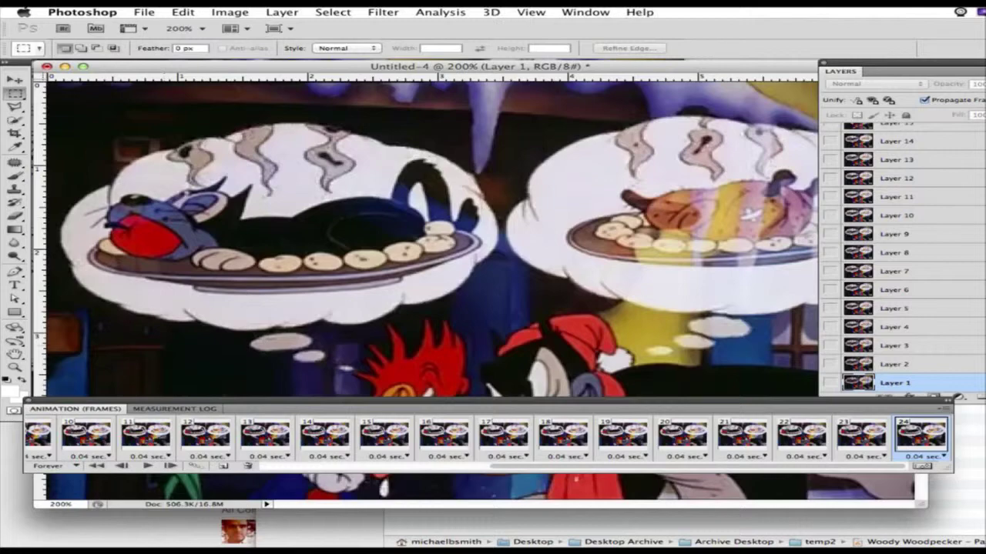
# Switch to QuickTime Player 7 and close hungry kitty.mov and the other open movies without saving
pyautogui.press('super+Tab')
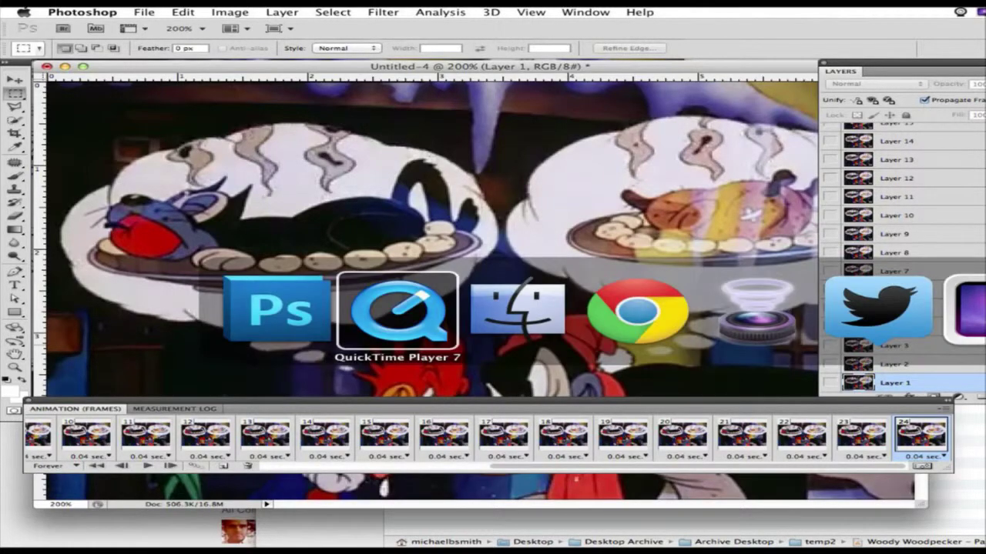
pyautogui.press('super+Tab')
pyautogui.press('super+Tab')
pyautogui.press('super+Tab')
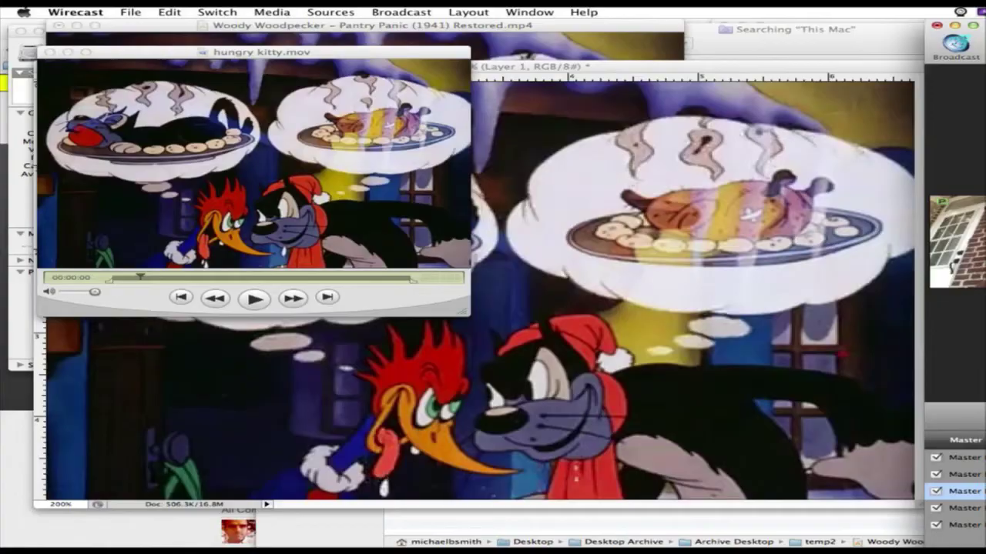
pyautogui.press('super+Tab')
pyautogui.press('super+Tab')
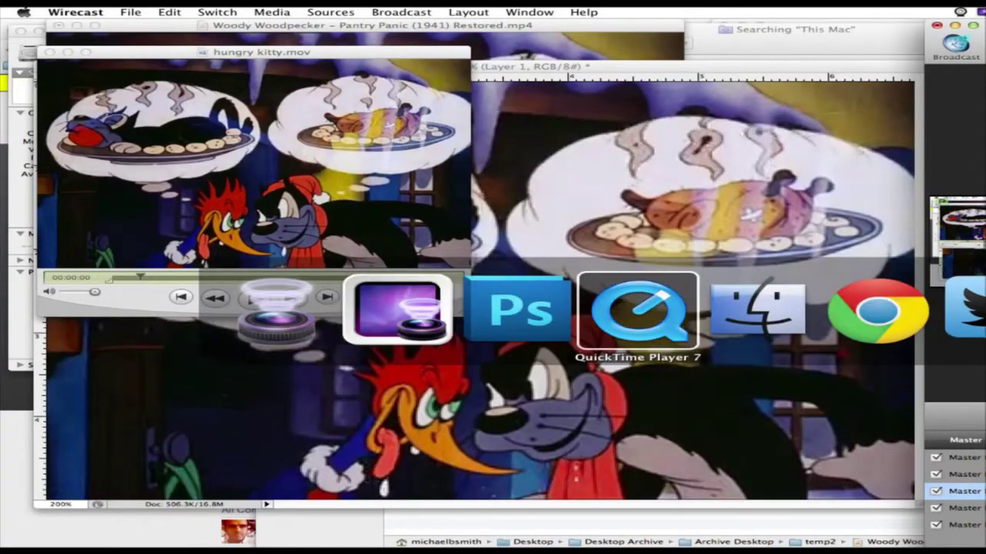
pyautogui.press('super+w')
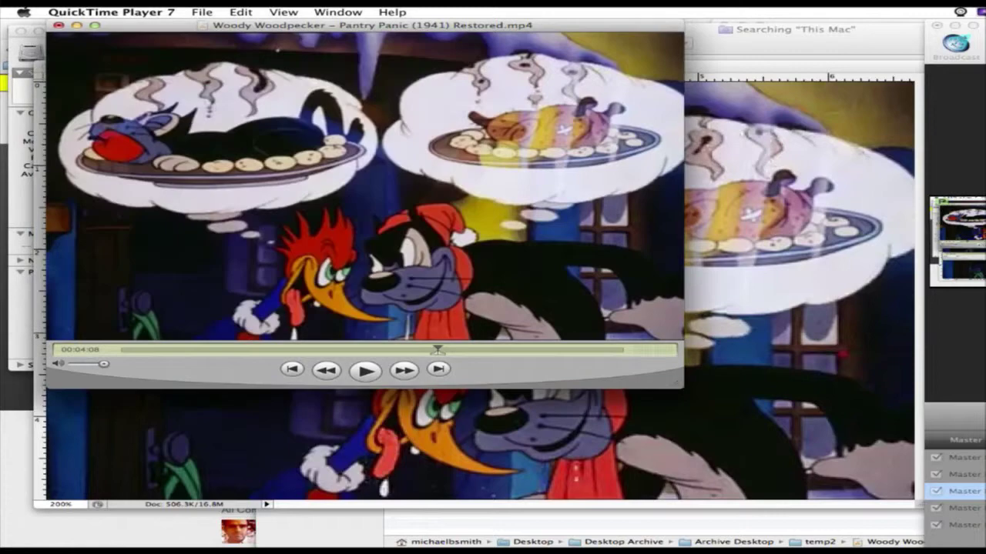
pyautogui.press('super+w')
pyautogui.press('super+d')
pyautogui.press('super+w')
# Open the recent movie Voigt shaking with bow shorter.mov in a window reduced to fit the screen, and play it
pyautogui.click(201, 12)
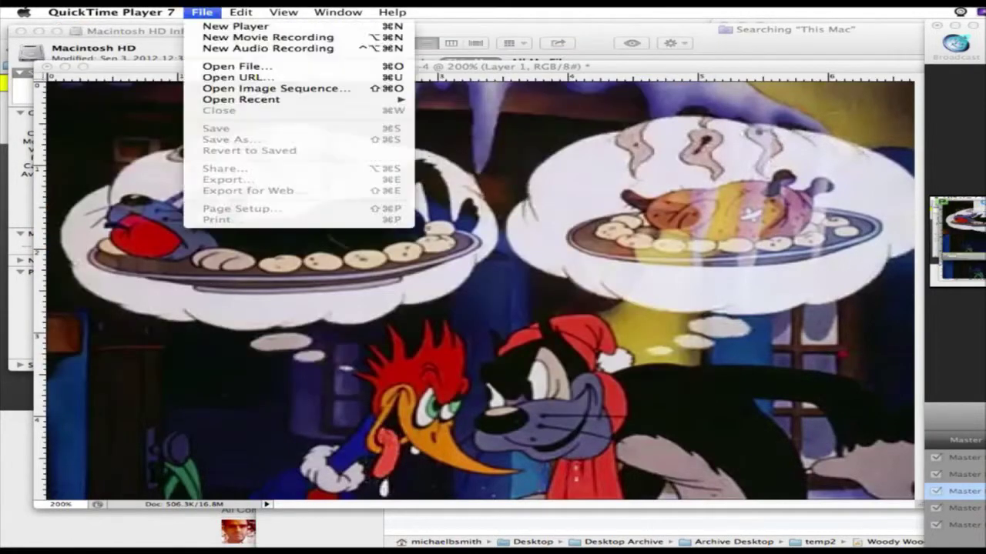
pyautogui.moveTo(242, 101)
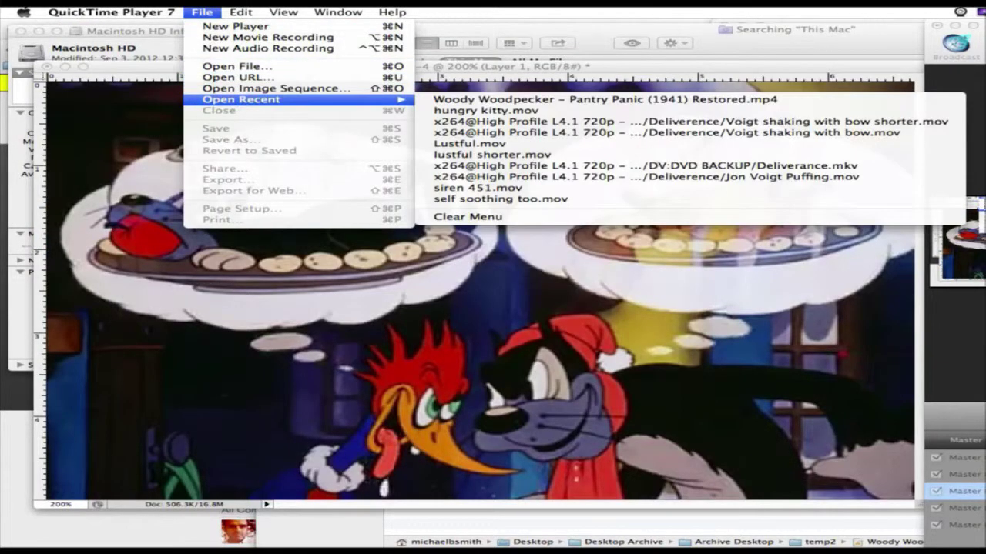
pyautogui.click(493, 122)
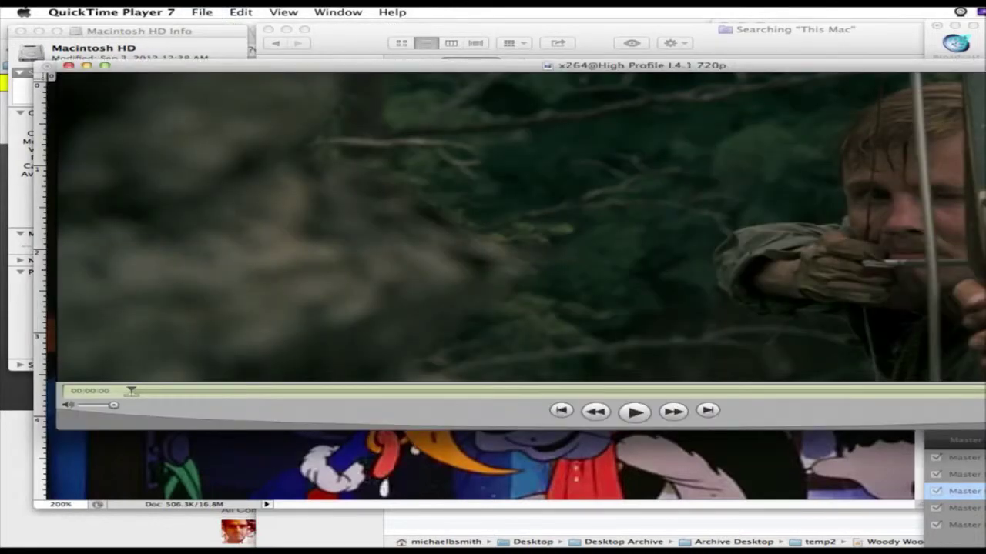
pyautogui.moveTo(985, 425); pyautogui.dragTo(883, 338)
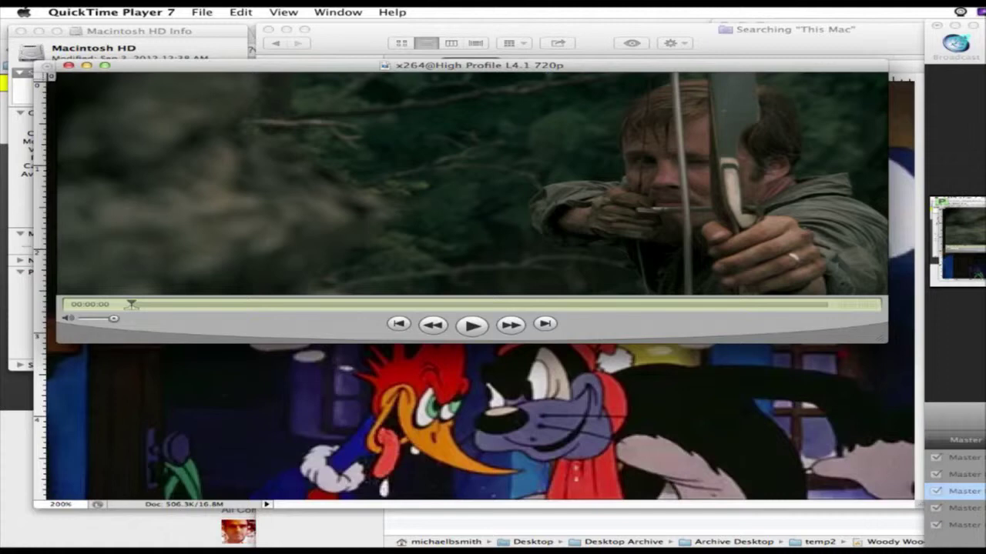
pyautogui.moveTo(479, 65); pyautogui.dragTo(443, 37)
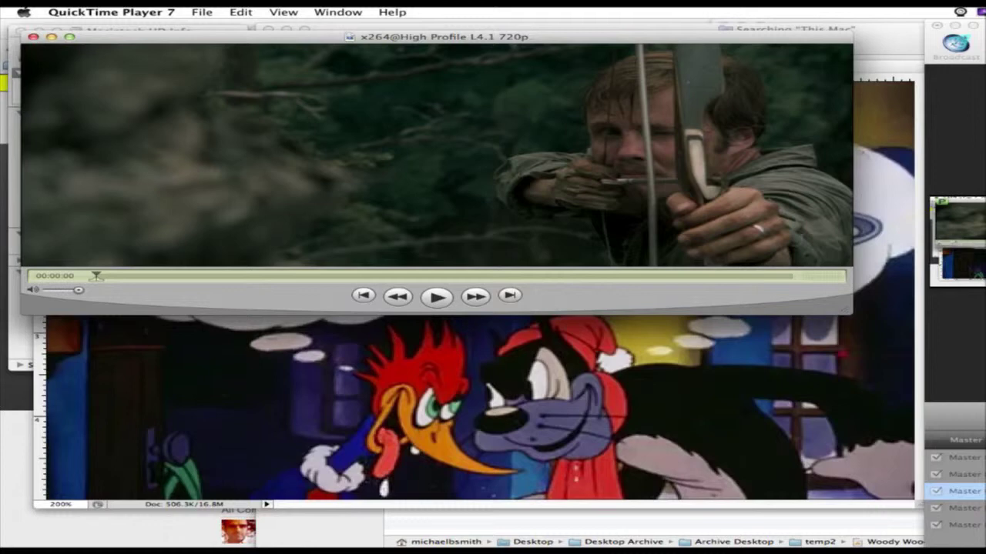
pyautogui.press('space')
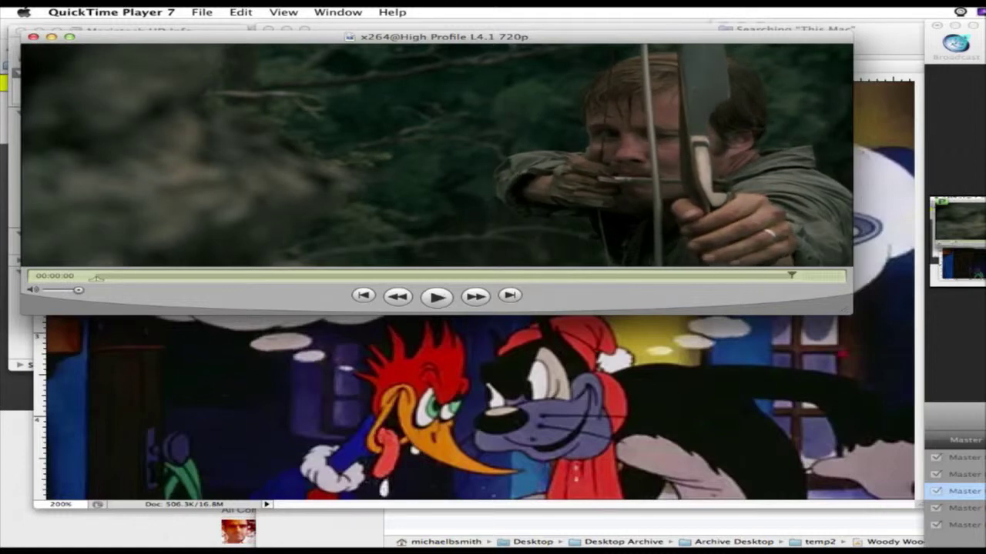
pyautogui.press('space')
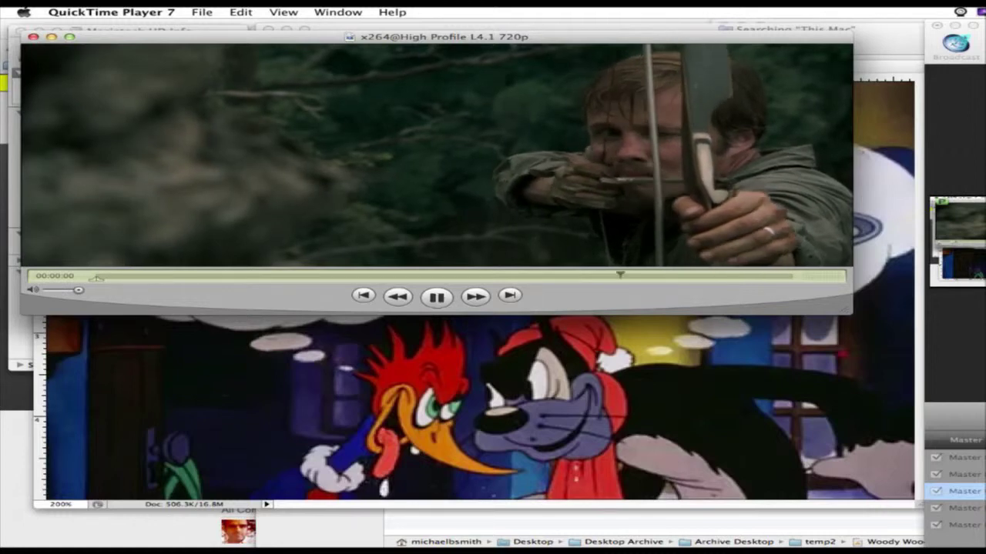
# Play and pause the archer clip repeatedly to check how its motion loops
pyautogui.press('space')
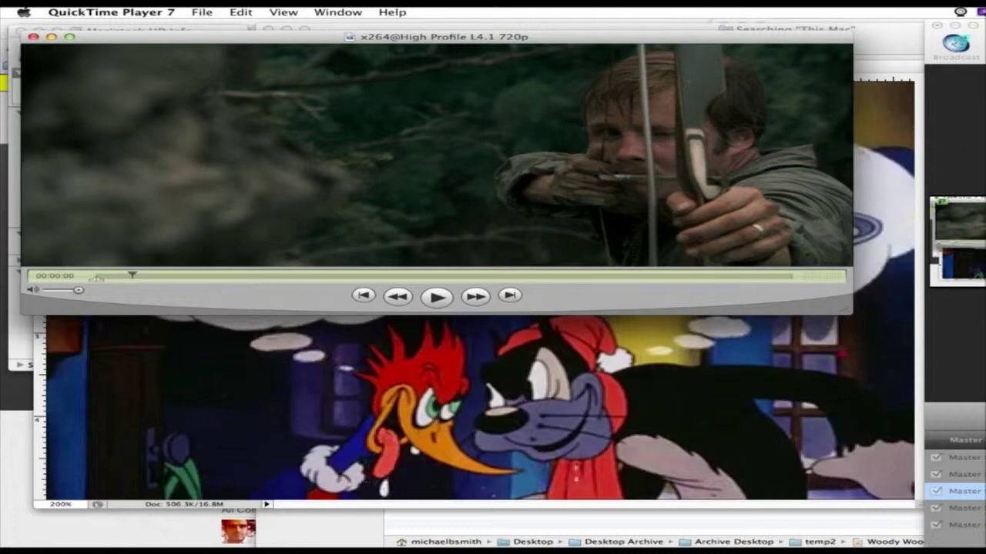
pyautogui.press('space')
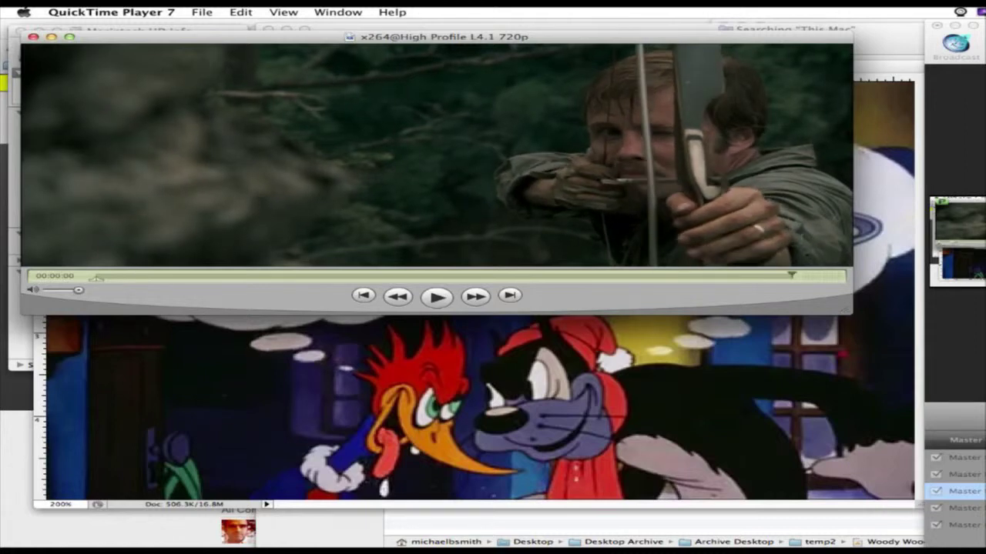
pyautogui.press('space')
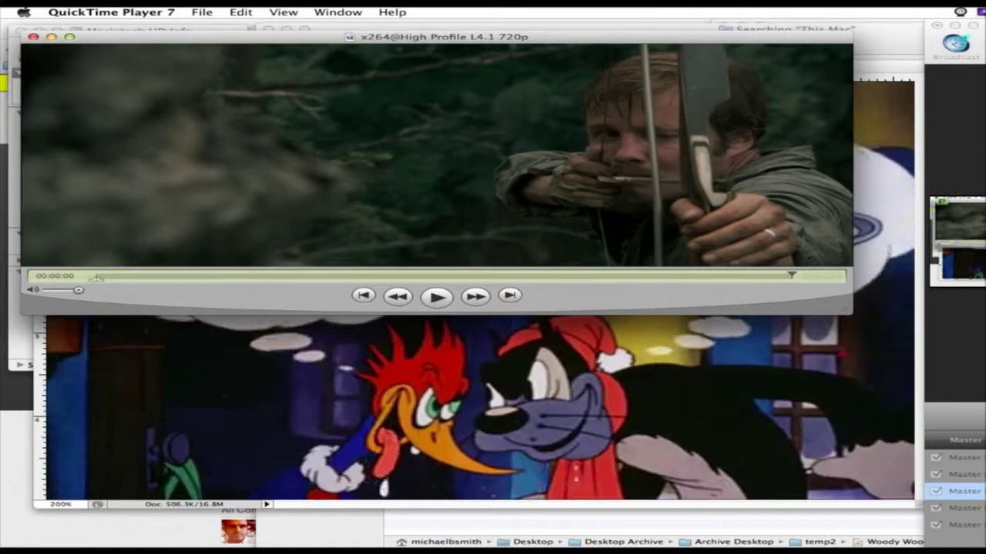
pyautogui.moveTo(444, 37)
pyautogui.mouseDown()
pyautogui.moveTo(444, 51)
pyautogui.moveTo(446, 39)
pyautogui.mouseUp()
pyautogui.press('Right')
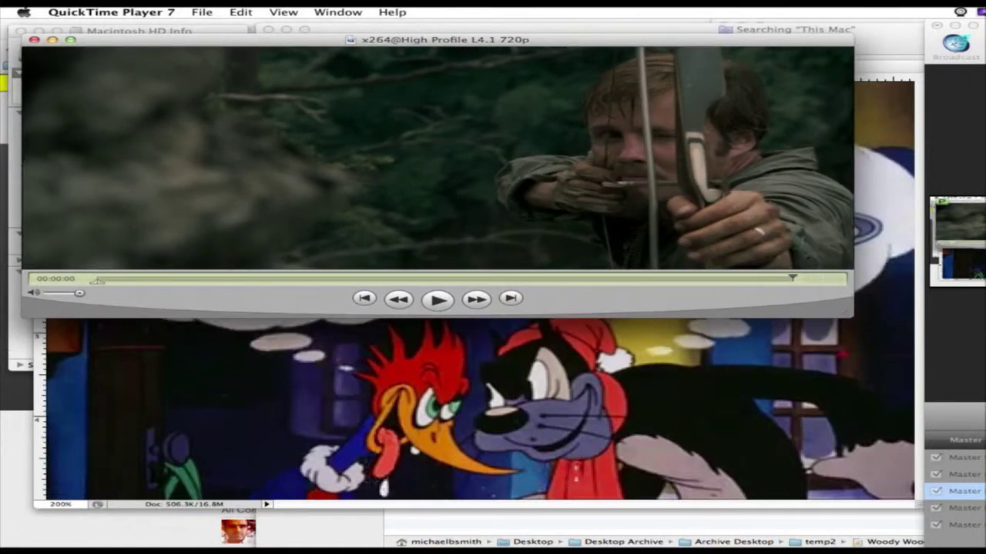
pyautogui.press('space')
pyautogui.press('space')
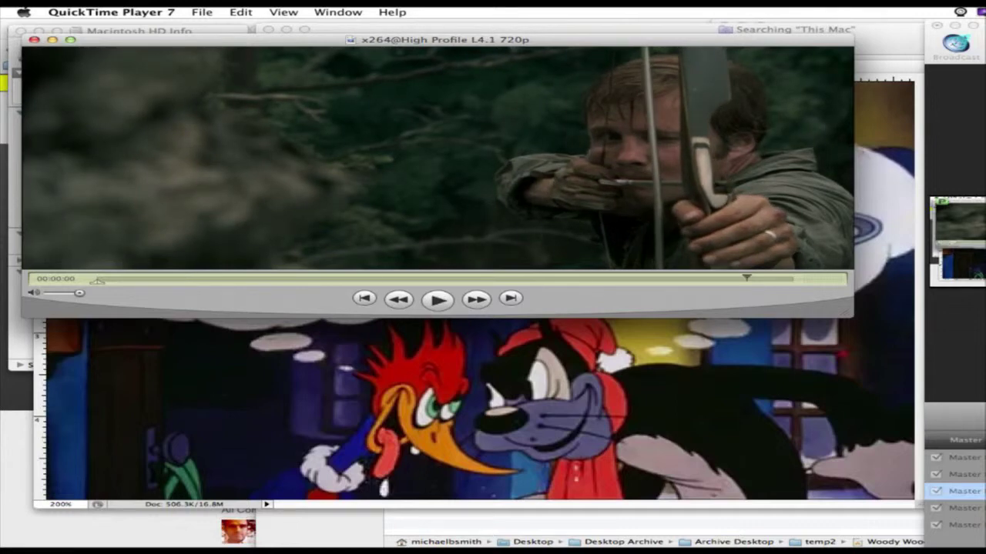
# Switch to Photoshop and close the Untitled-4 animation document without saving changes
pyautogui.press('super+Tab')
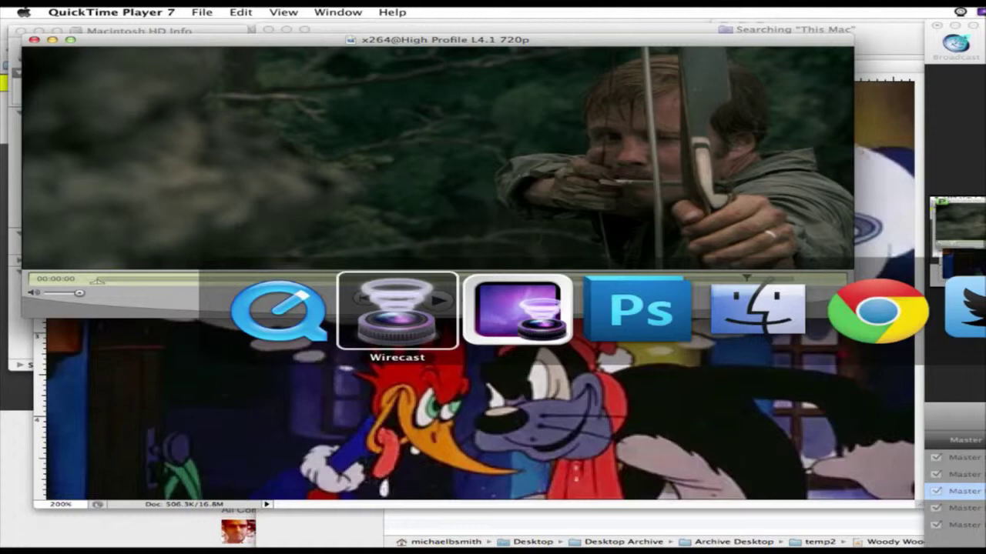
pyautogui.press('super+Tab')
pyautogui.press('super+Tab')
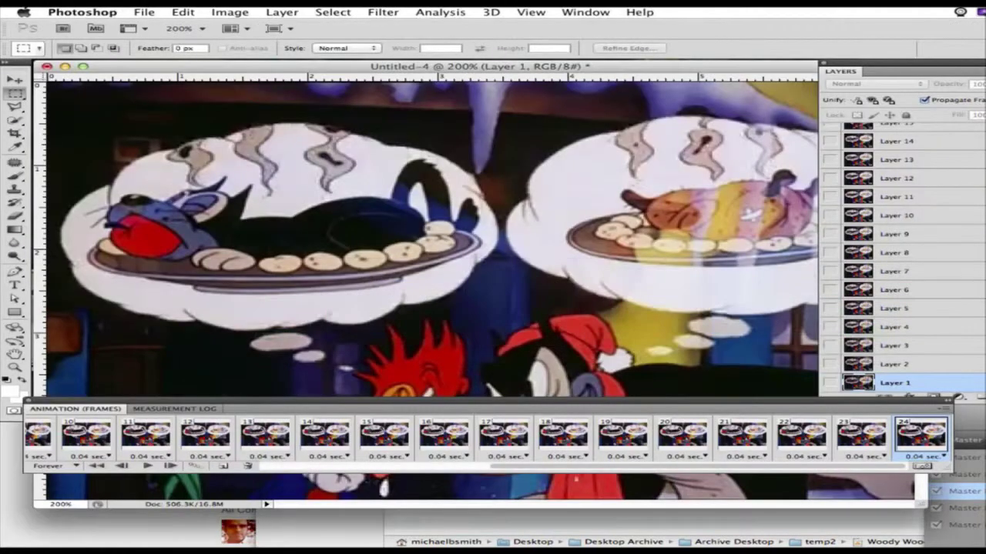
pyautogui.press('super+w')
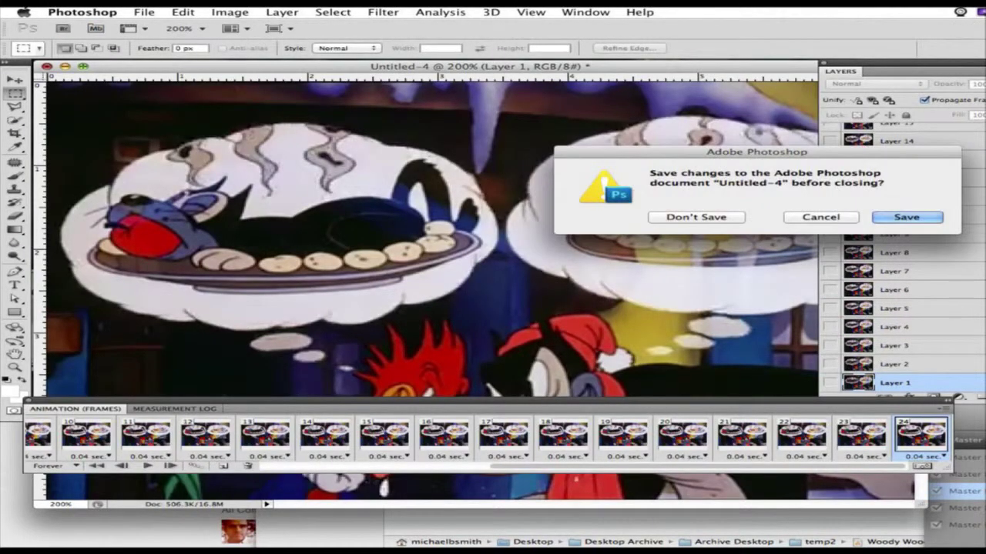
pyautogui.press('super+d')
# Import Voigt shaking with bow shorter.mov from the Deliverence folder as layers, from beginning to end, with a frame animation made
pyautogui.click(144, 12)
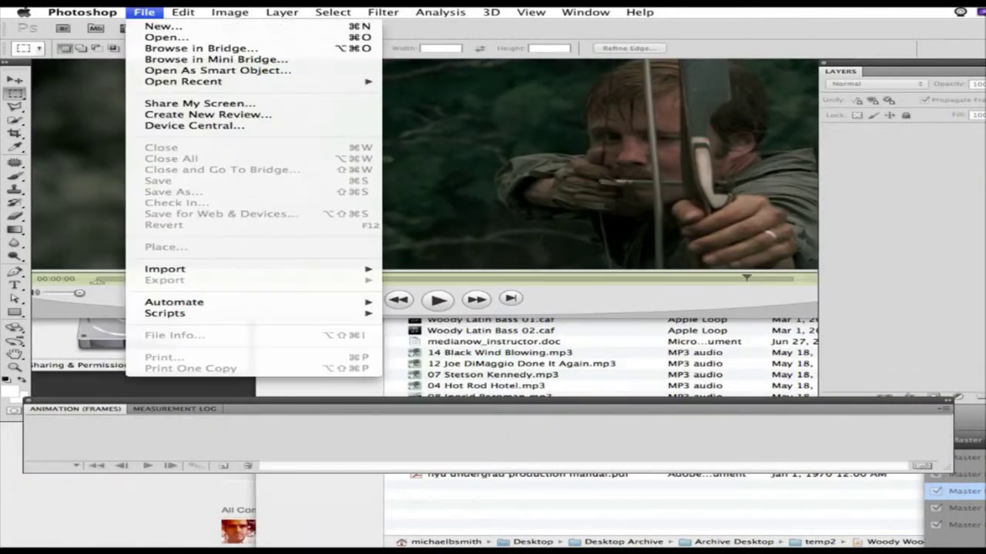
pyautogui.moveTo(165, 269)
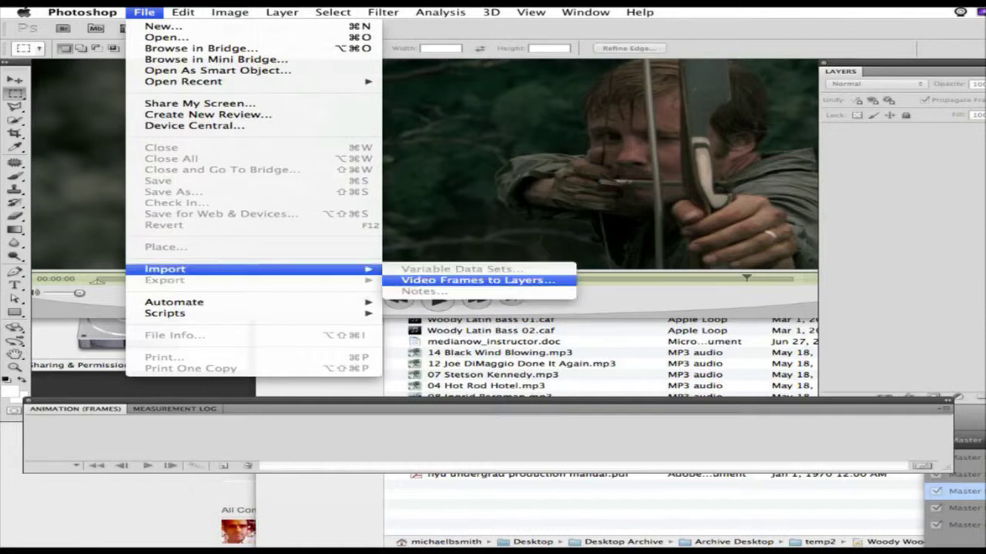
pyautogui.click(478, 280)
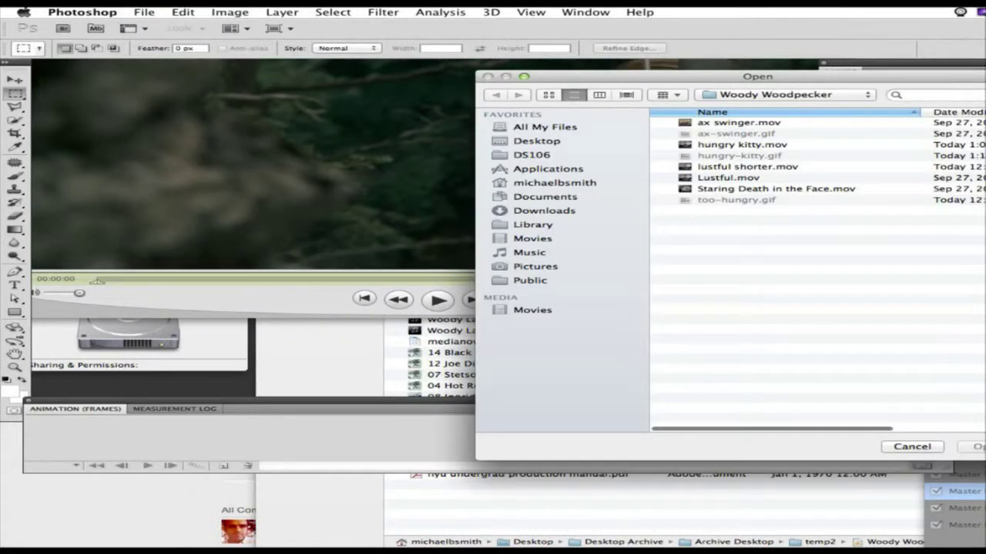
pyautogui.click(785, 94)
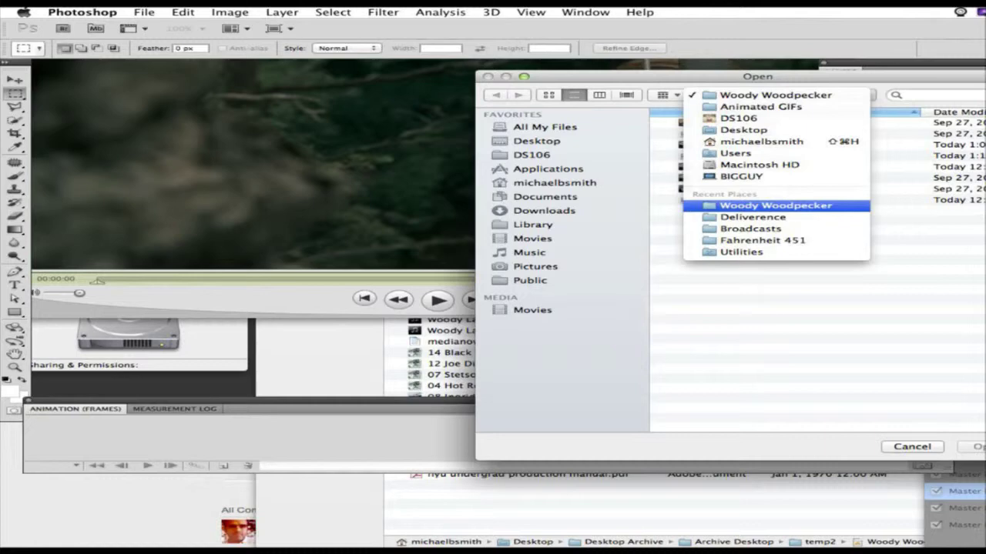
pyautogui.click(753, 217)
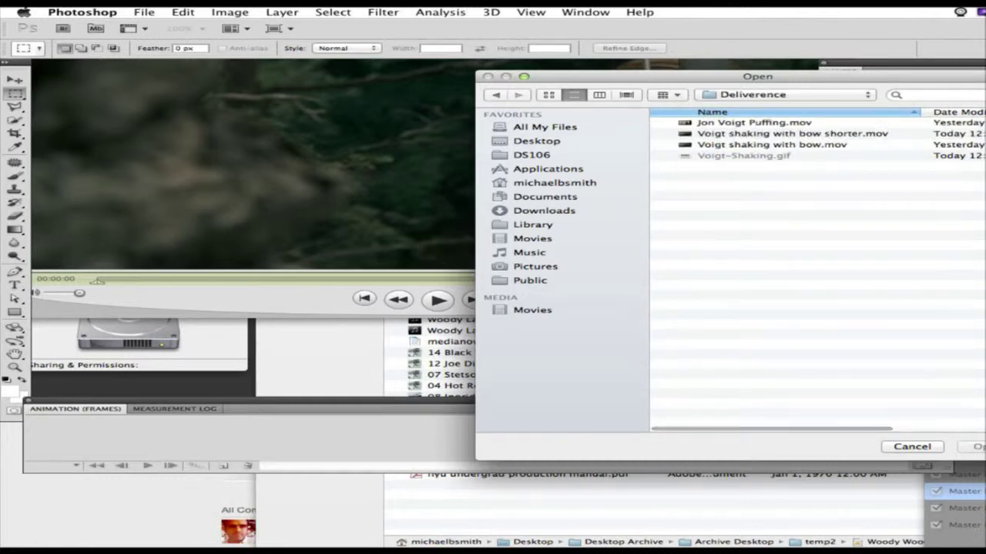
pyautogui.click(757, 134)
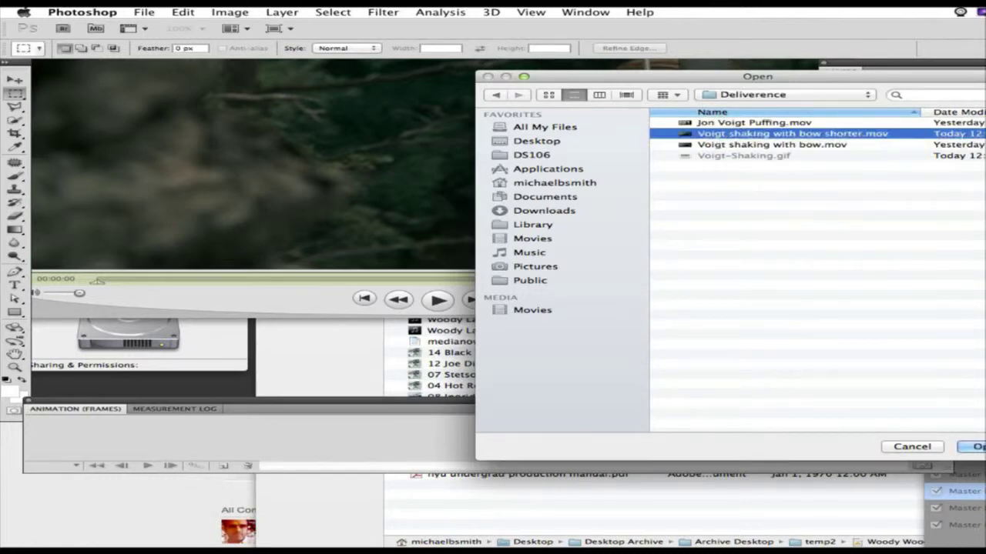
pyautogui.press('Return')
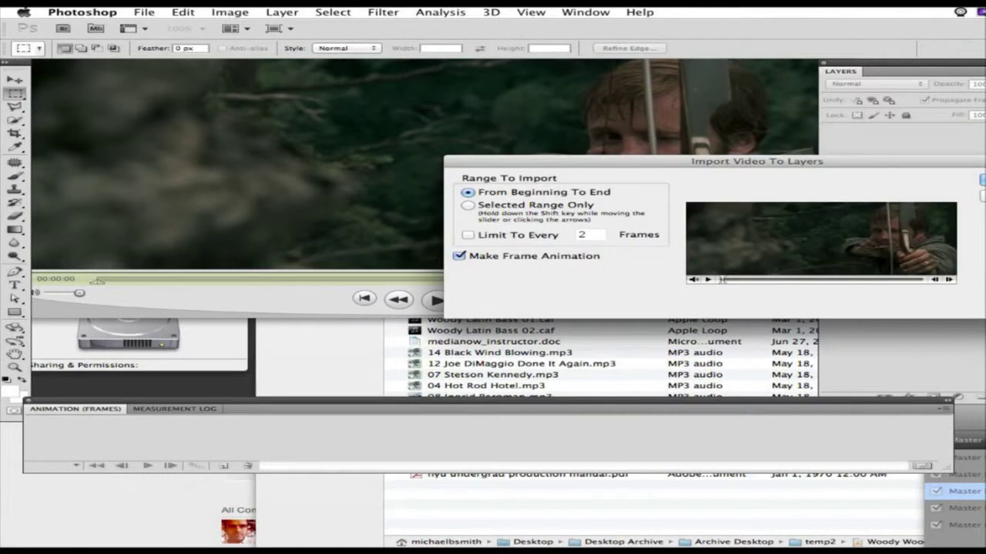
pyautogui.press('Return')
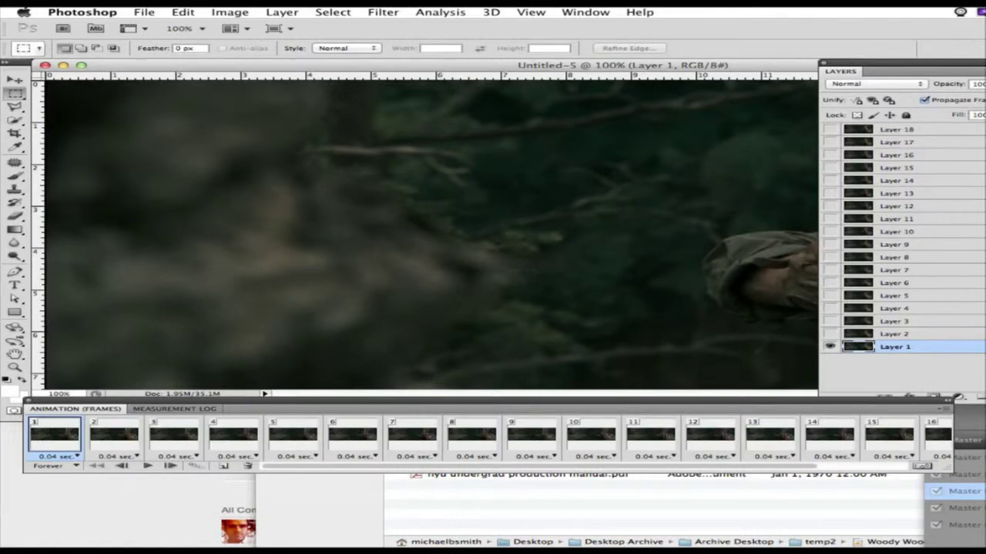
# Preview the imported archer animation at 66.7% zoom, playing it again from frame 1
pyautogui.press('space')
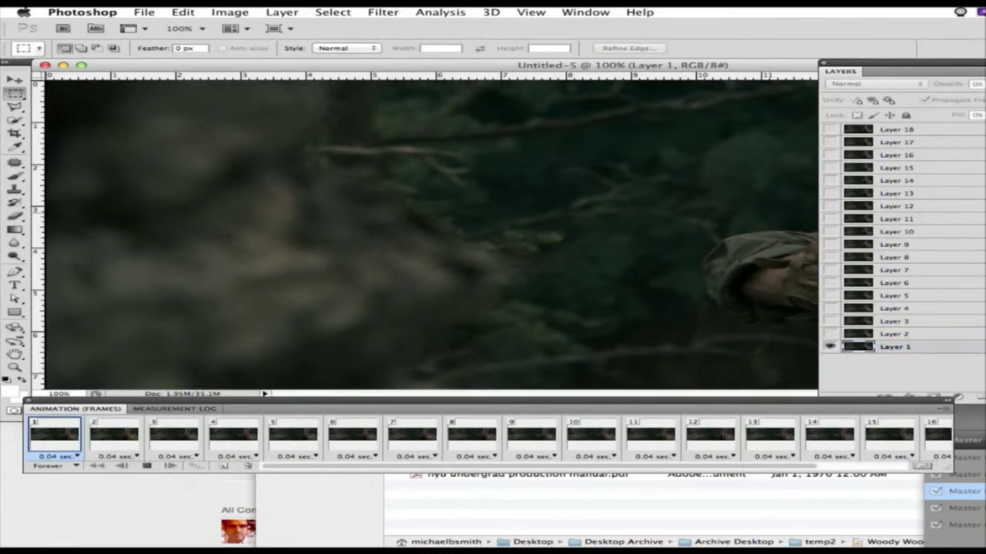
pyautogui.press('space')
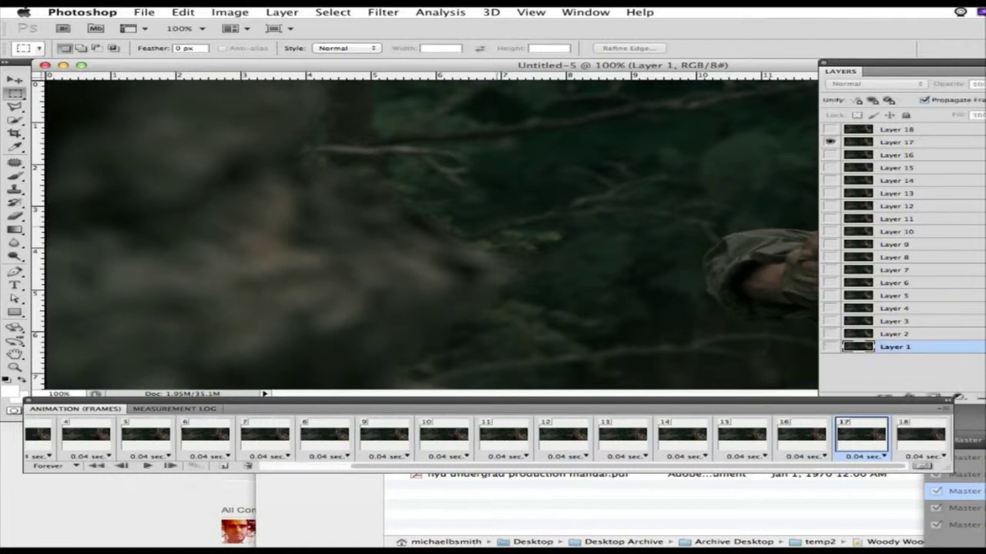
pyautogui.press('super+minus')
pyautogui.press('space')
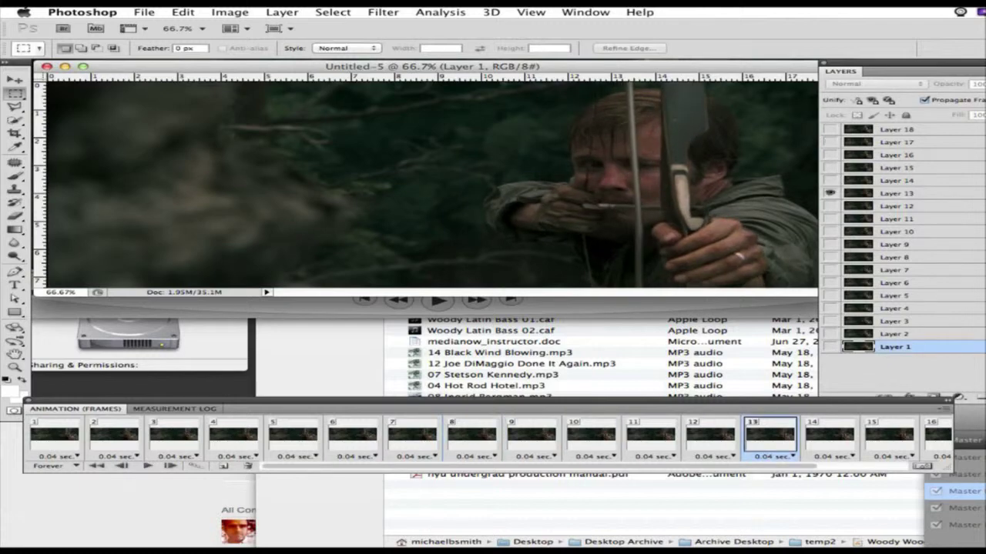
pyautogui.click(54, 436)
pyautogui.press('space')
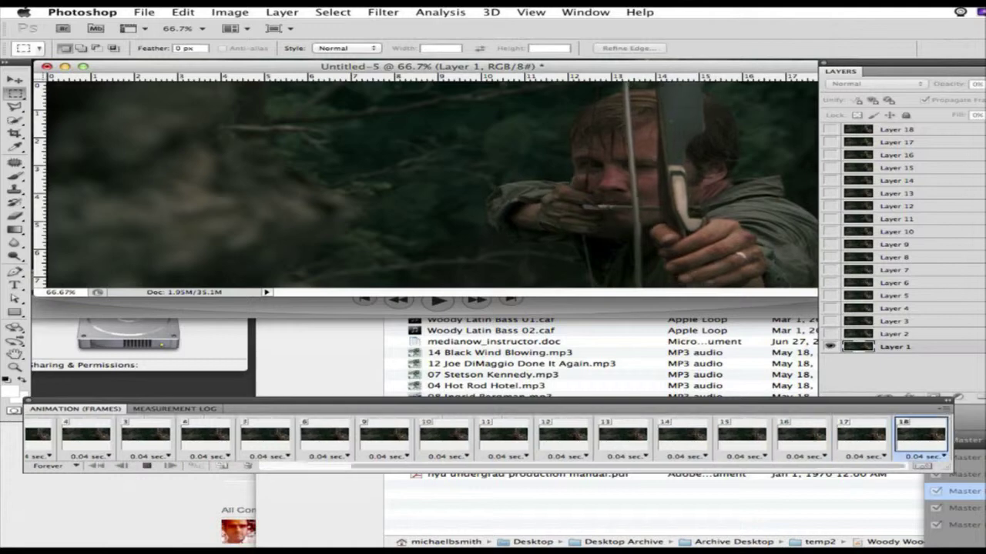
pyautogui.press('space')
# Copy frames 2 through 17 of the animation, leaving out the first and last frames
pyautogui.click(114, 436)
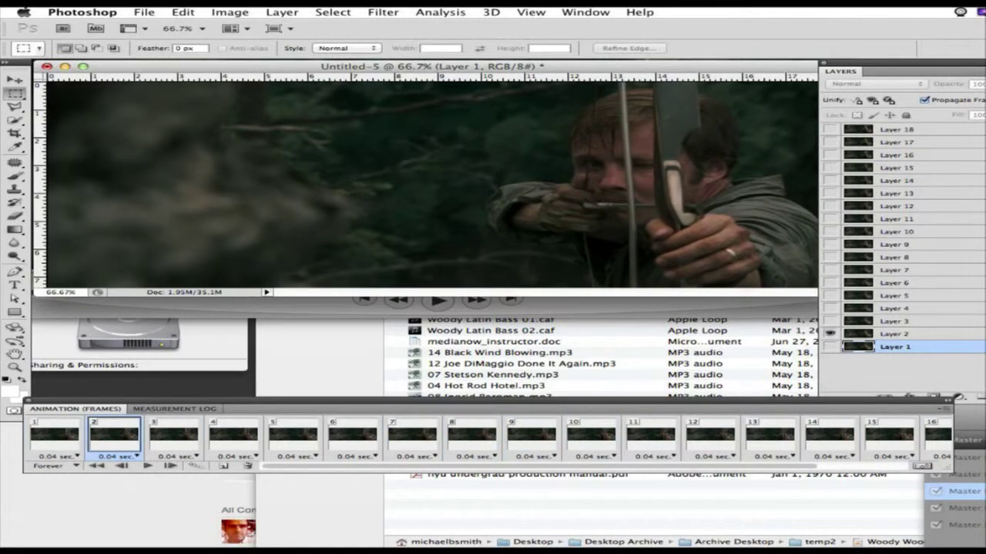
pyautogui.click(54, 437)
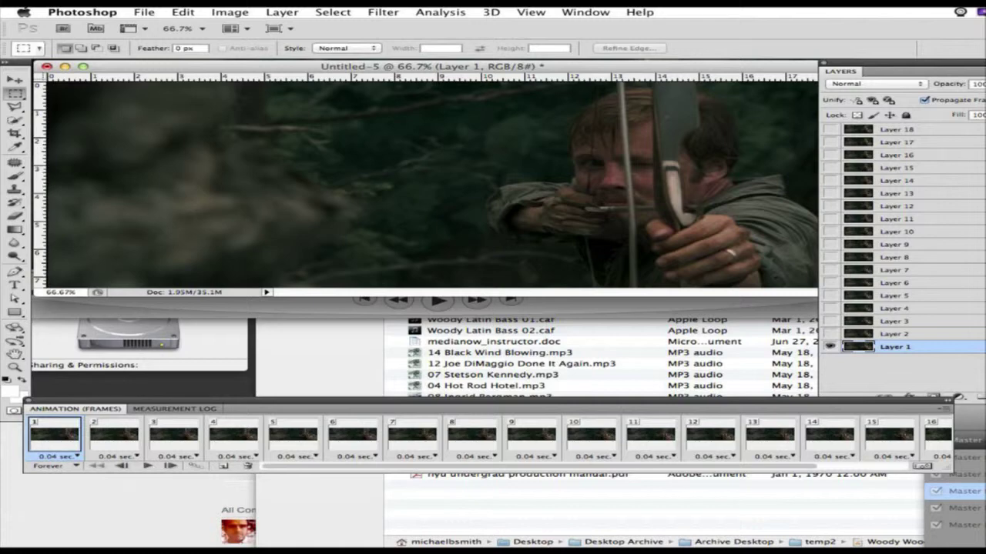
pyautogui.press('space')
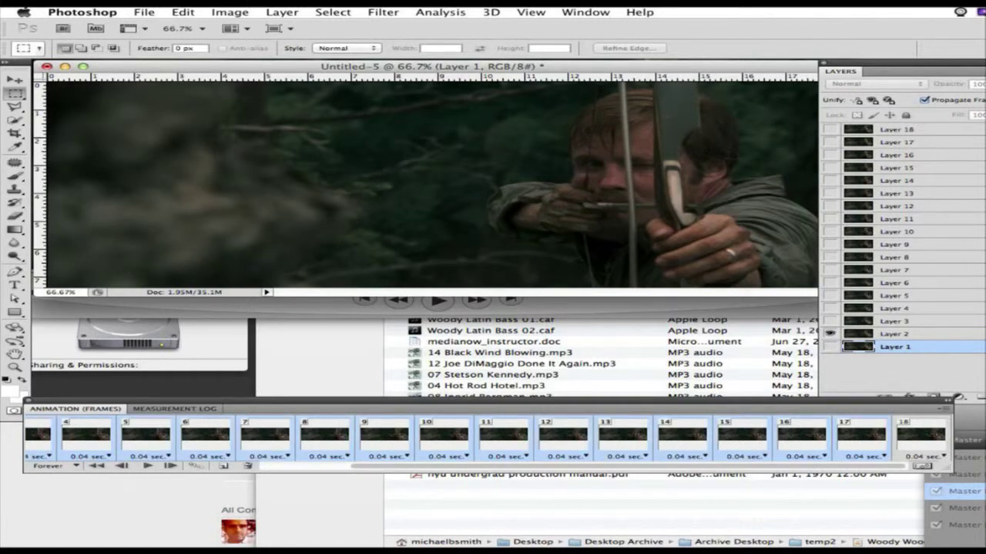
pyautogui.moveTo(947, 468); pyautogui.dragTo(985, 467)
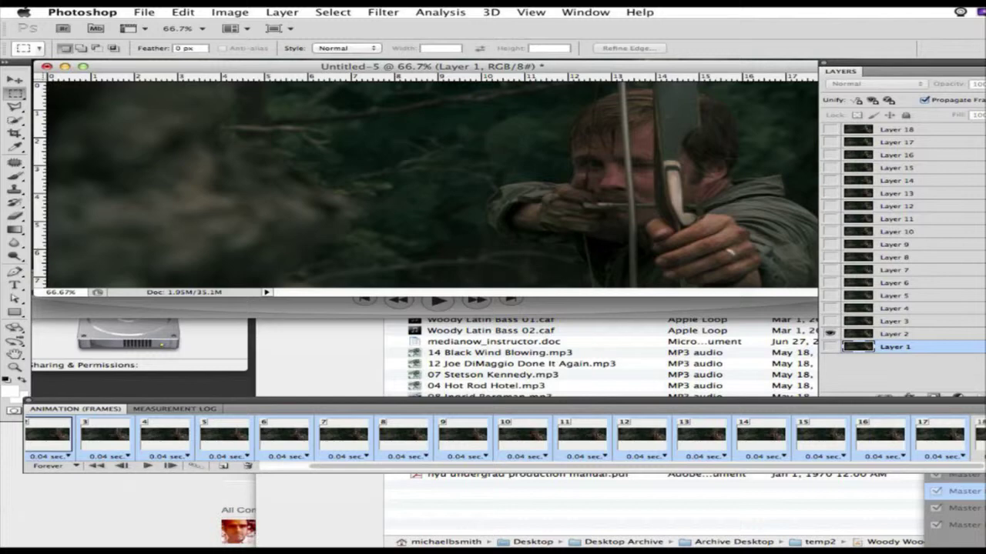
pyautogui.hscroll(-2, 504, 441)
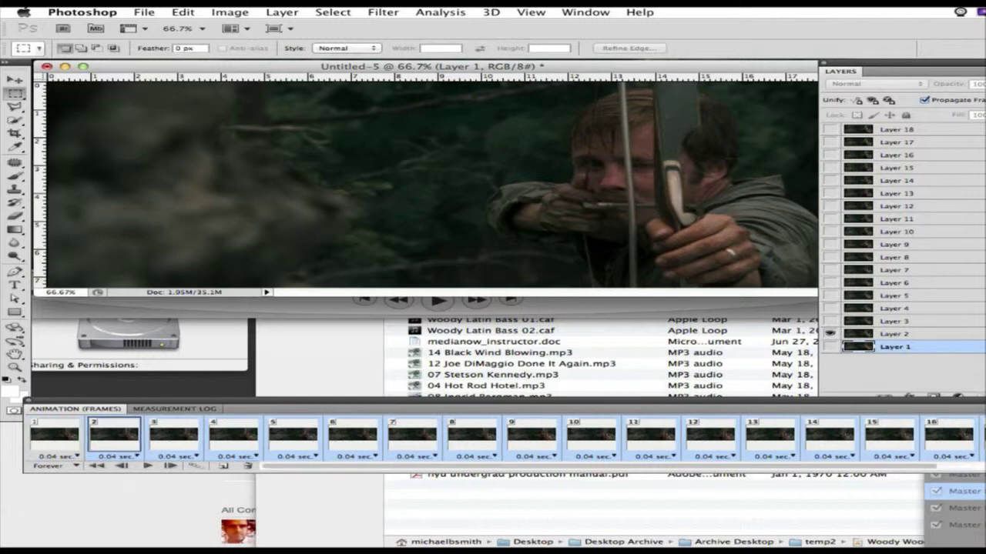
# Paste the copied frames after frame 18, and reverse the order of the pasted frames 19 through 34
pyautogui.hscroll(2, 505, 439)
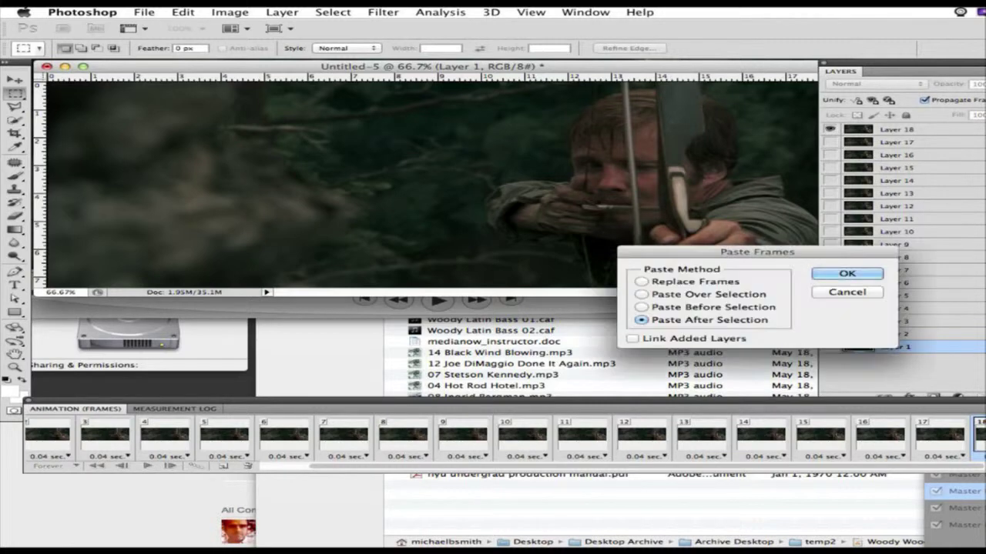
pyautogui.press('Return')
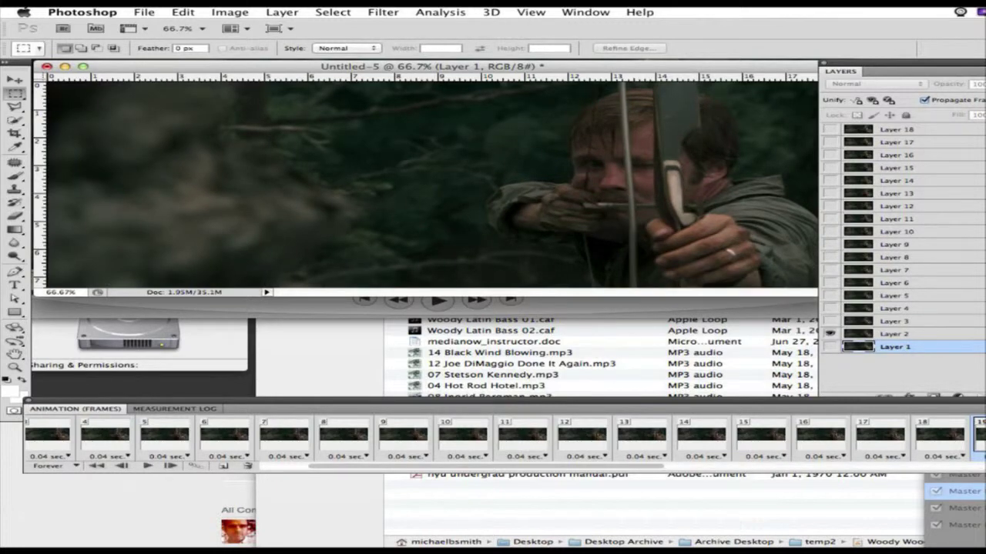
pyautogui.hscroll(10, 501, 439)
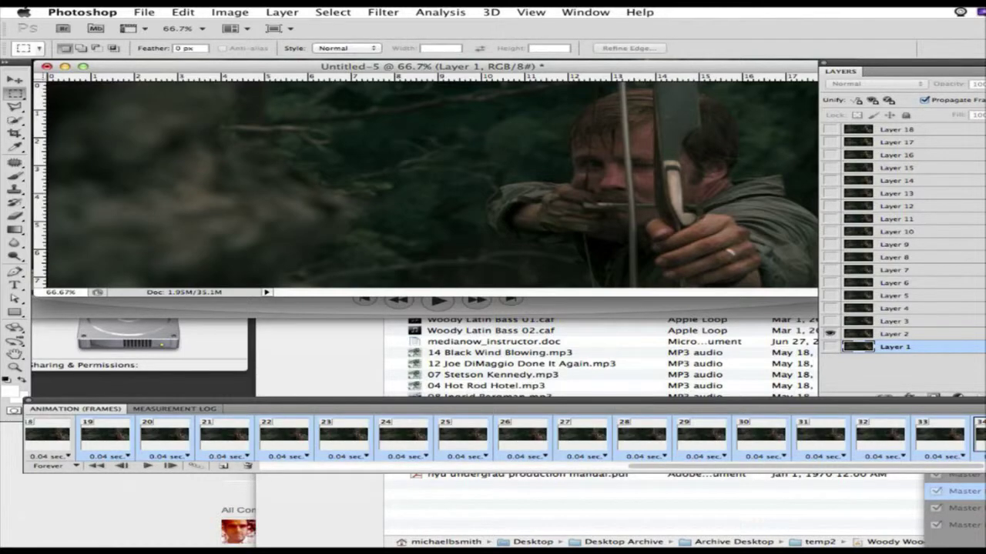
pyautogui.press('space')
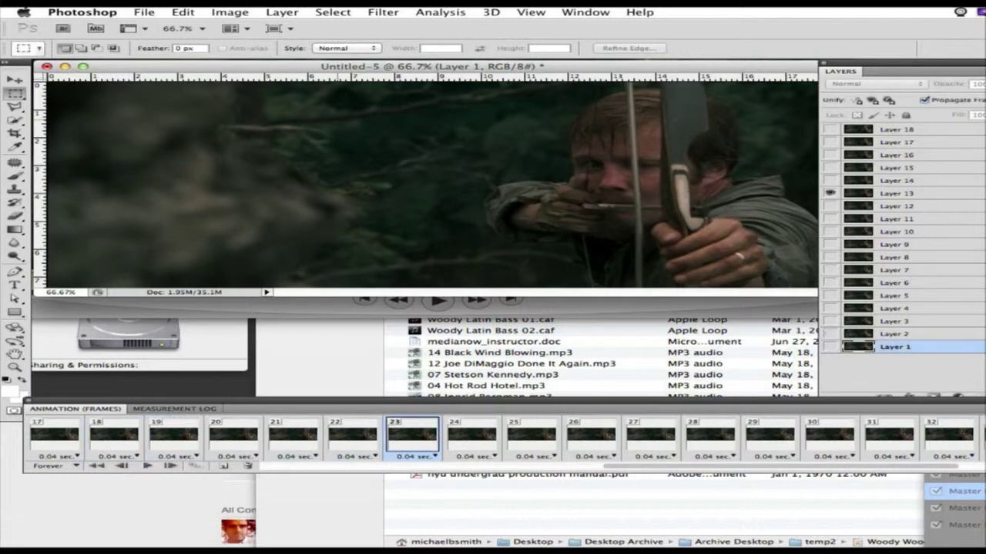
# Resize the archer animation to 600 pixels wide with proportions constrained, and view it at 100%
pyautogui.click(229, 11)
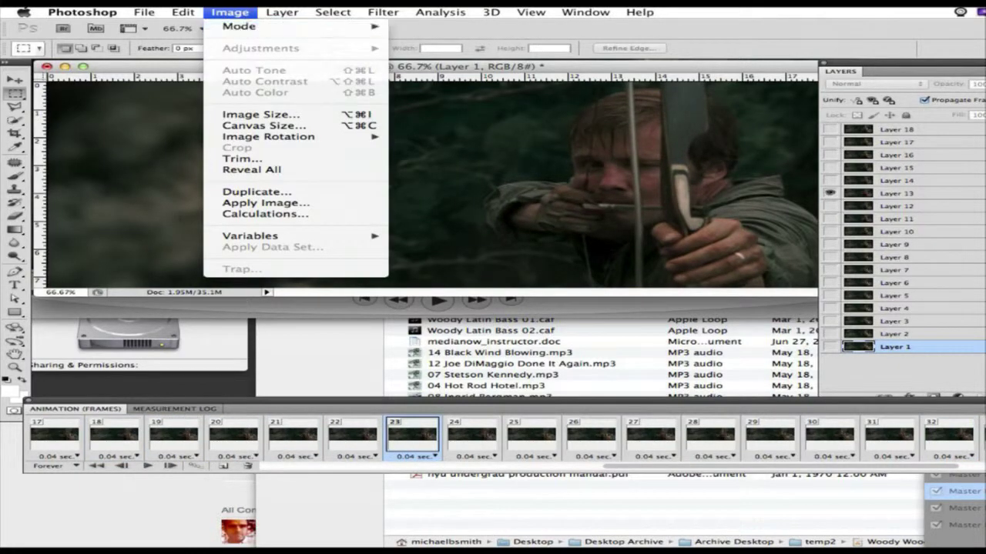
pyautogui.click(260, 114)
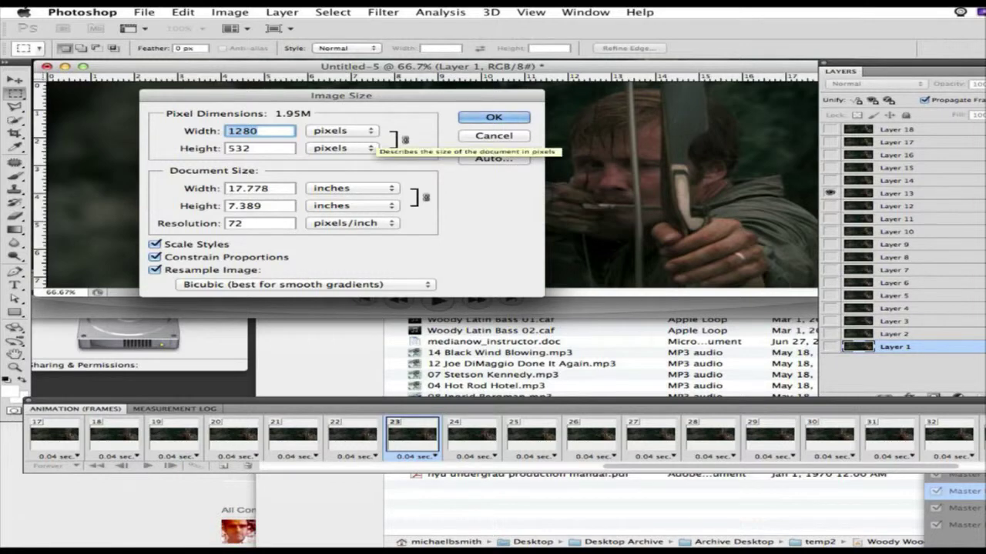
pyautogui.write('6')
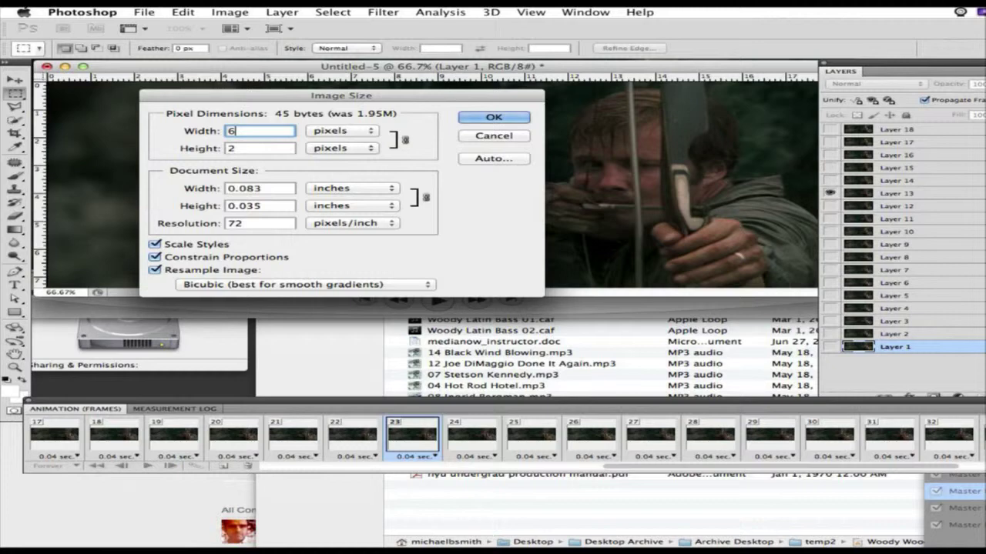
pyautogui.write('00')
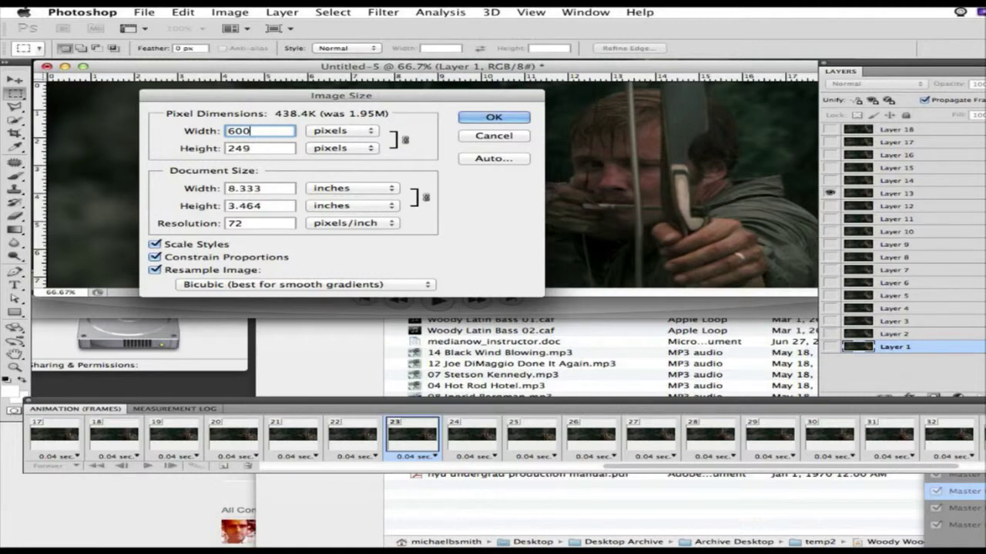
pyautogui.write('00')
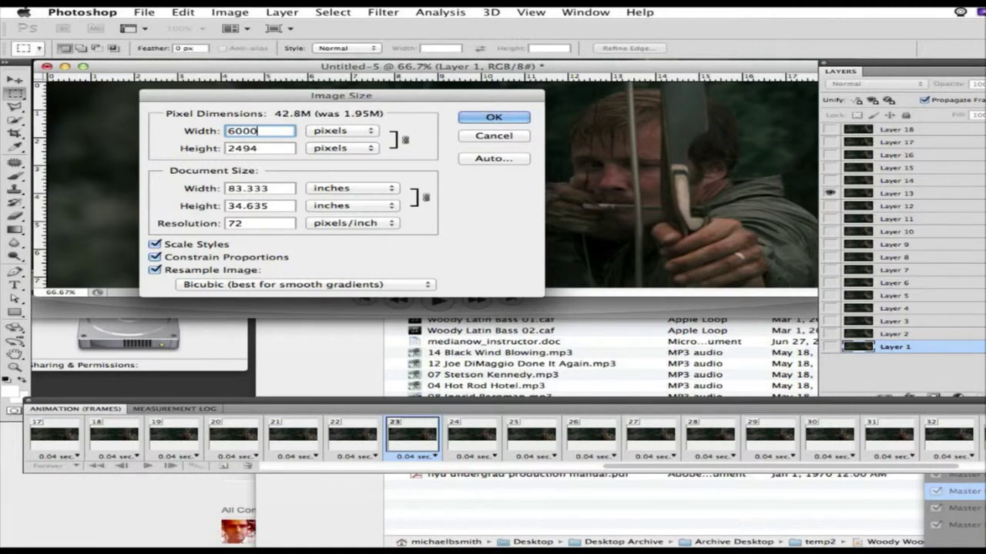
pyautogui.press('Return')
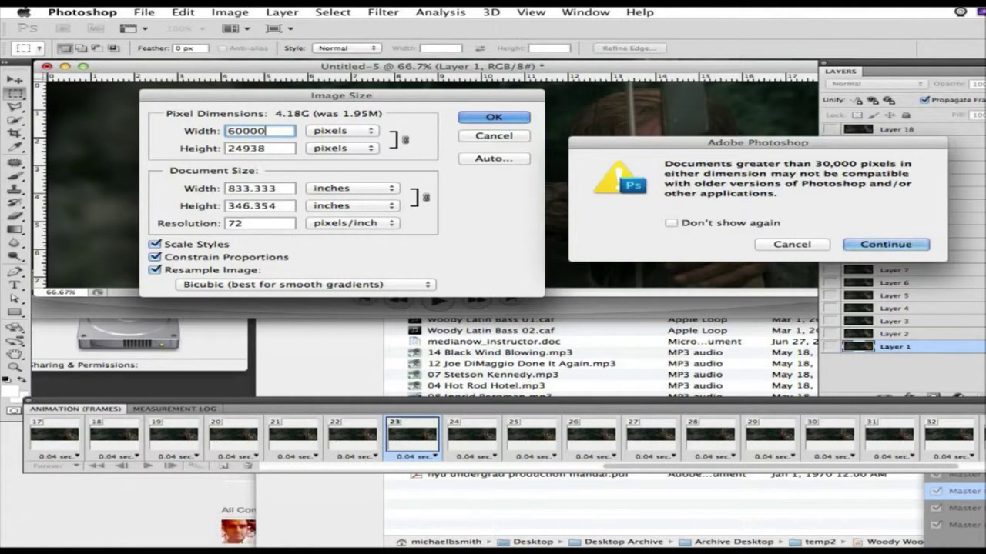
pyautogui.press('Escape')
pyautogui.press('Right')
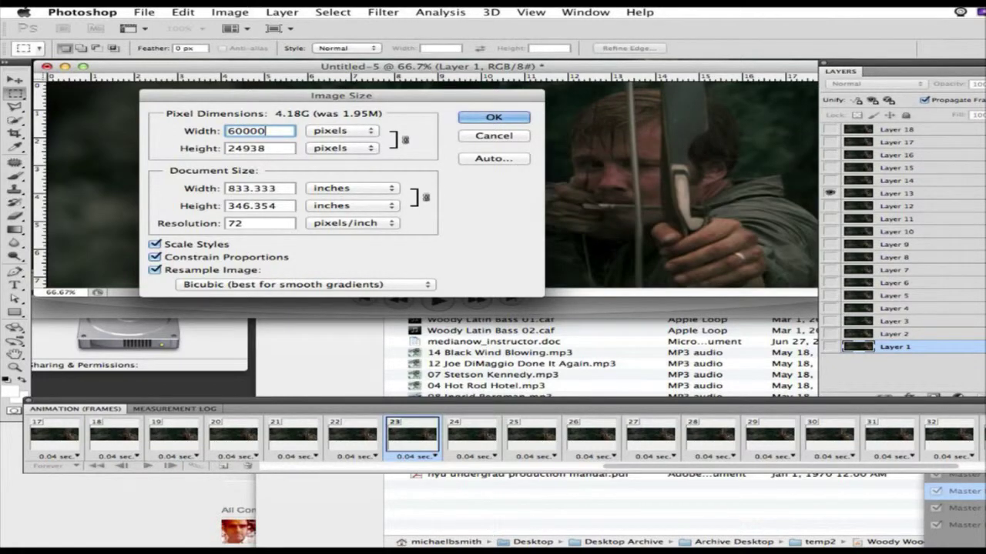
pyautogui.press('BackSpace')
pyautogui.press('BackSpace')
pyautogui.press('Return')
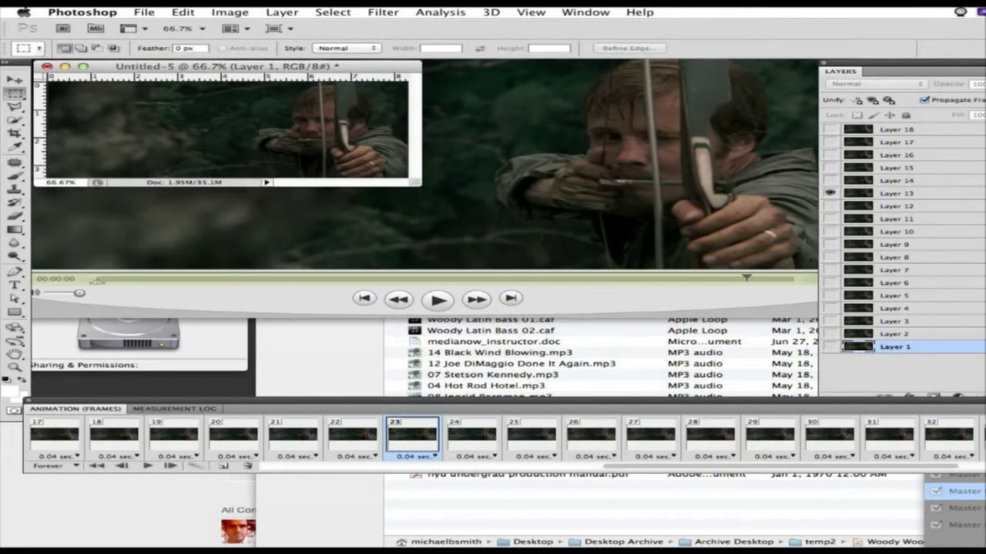
pyautogui.press('super+1')
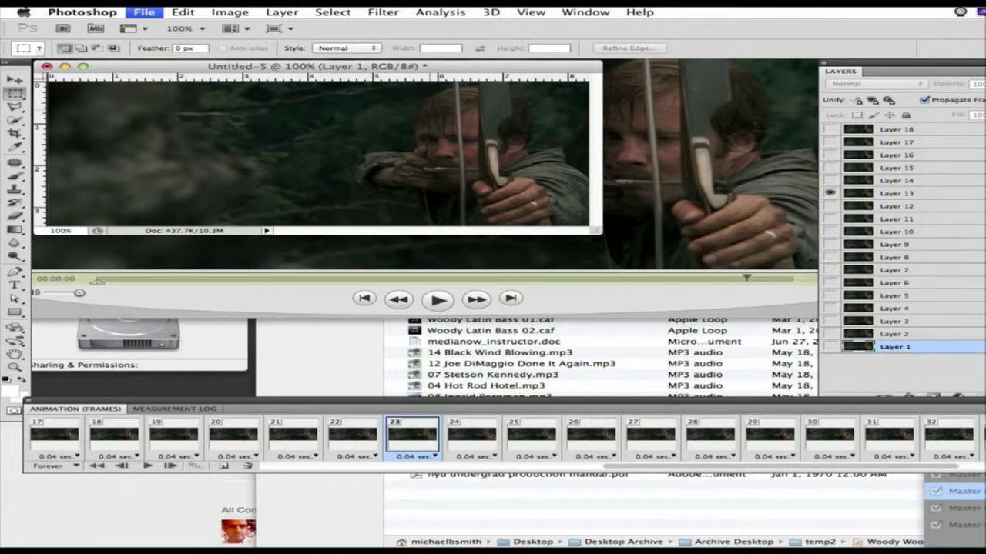
# Export the animation for the web as a GIF named VoigtShakes in the Deliverence folder
pyautogui.press('super+alt+shift+s')
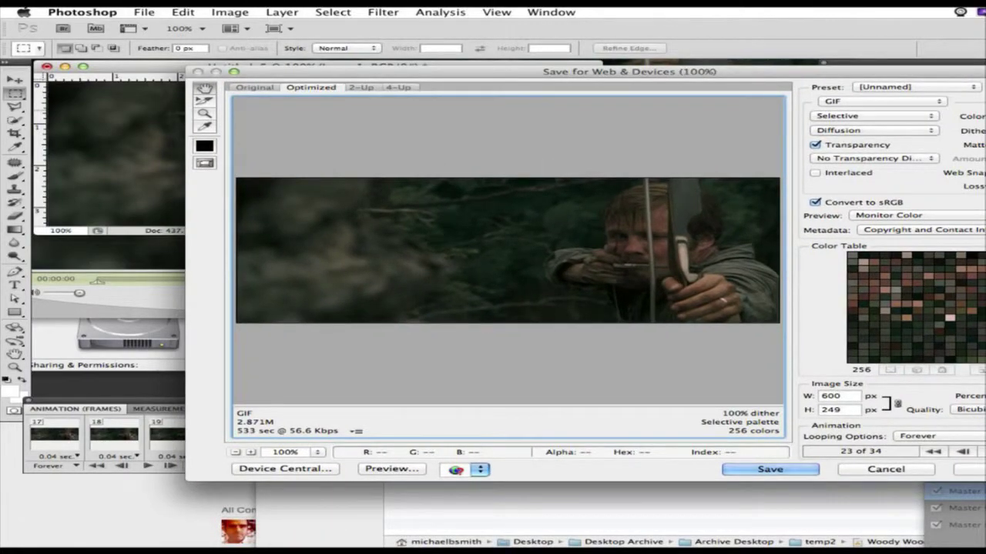
pyautogui.press('Return')
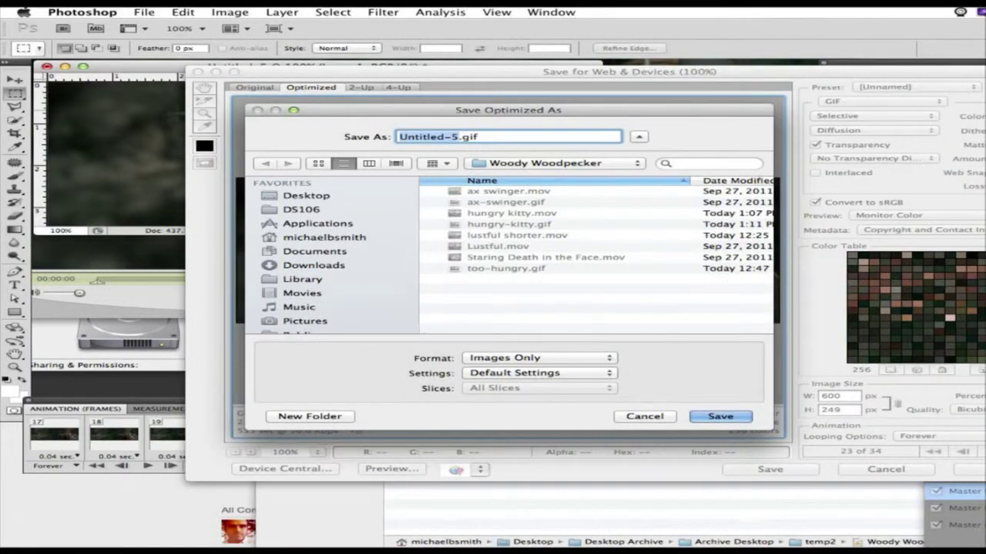
pyautogui.click(553, 164)
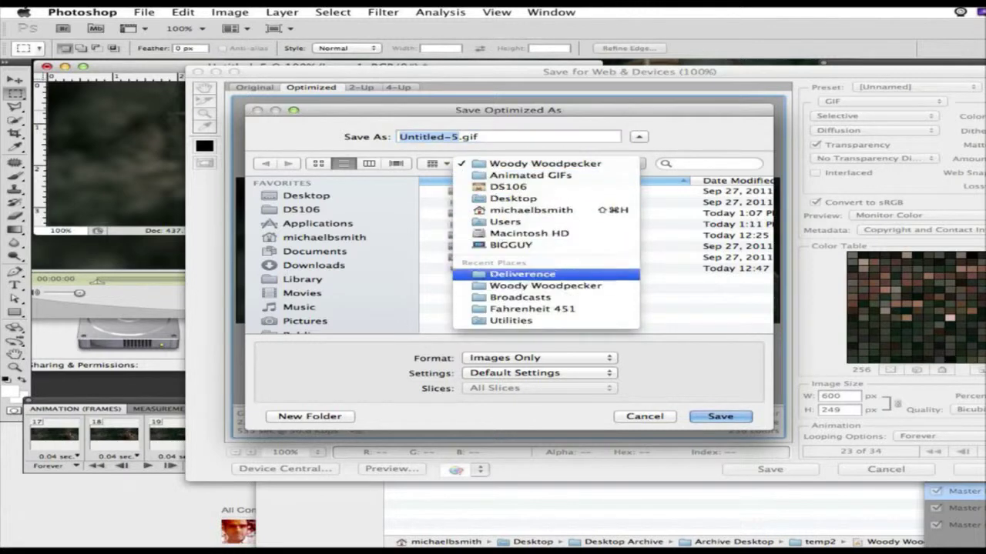
pyautogui.click(522, 274)
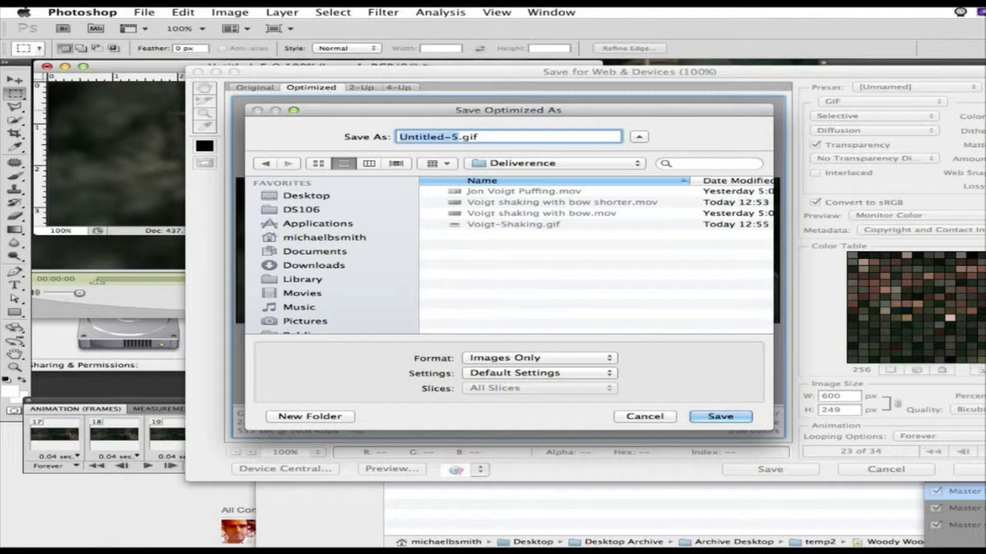
pyautogui.write('Voigt')
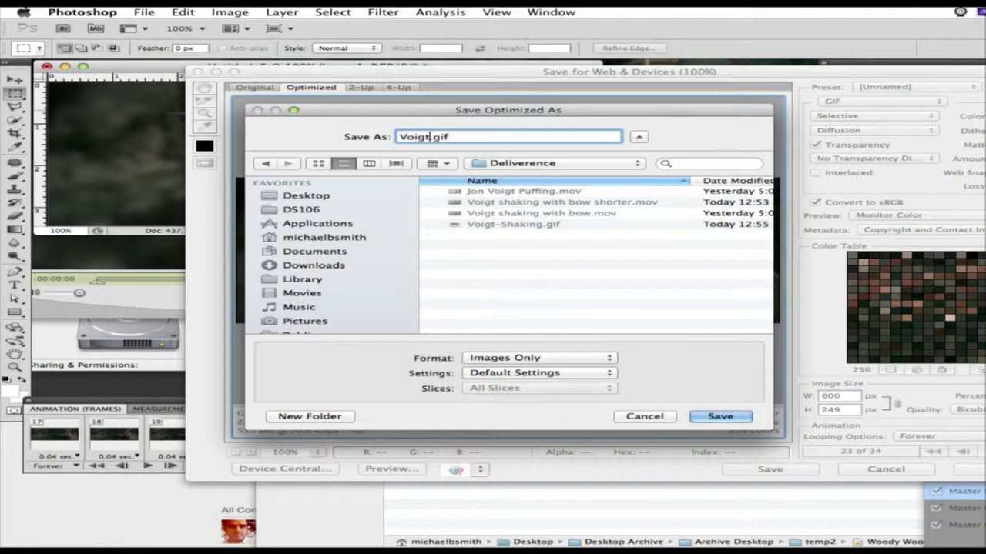
pyautogui.write('Shakes')
pyautogui.press('Return')
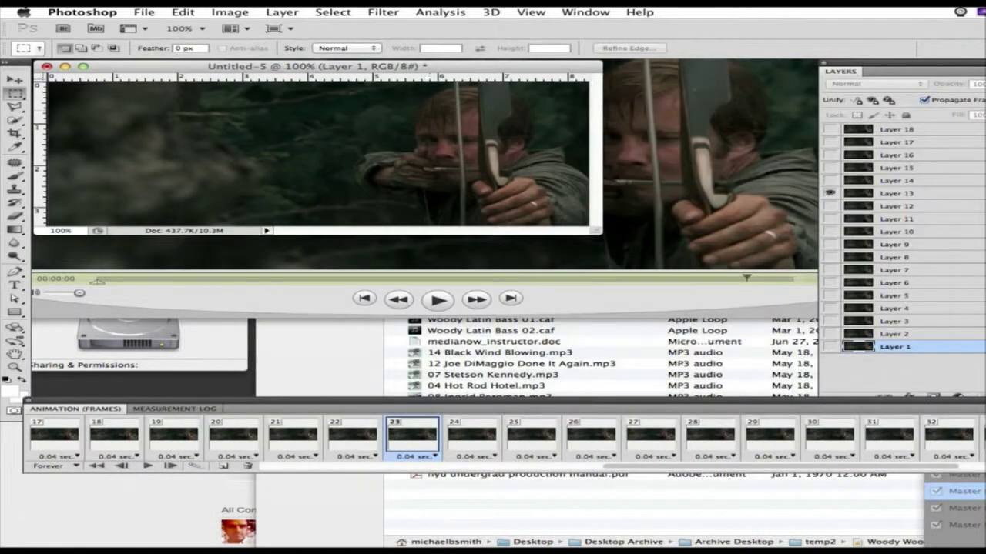
# Switch to Wirecast
pyautogui.press('super+Tab')
pyautogui.press('super+Tab')
pyautogui.press('super+Tab')
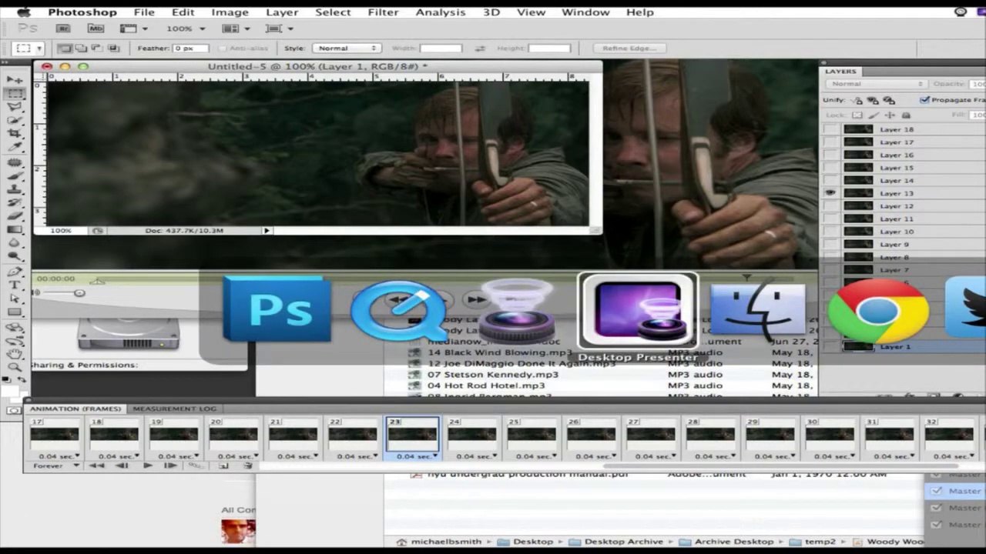
pyautogui.press('shift+super+Tab')
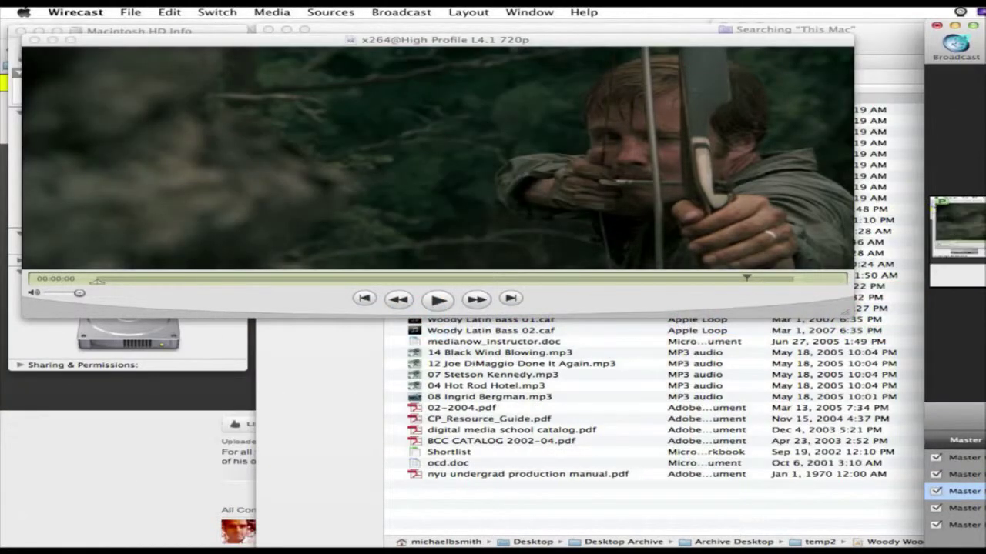